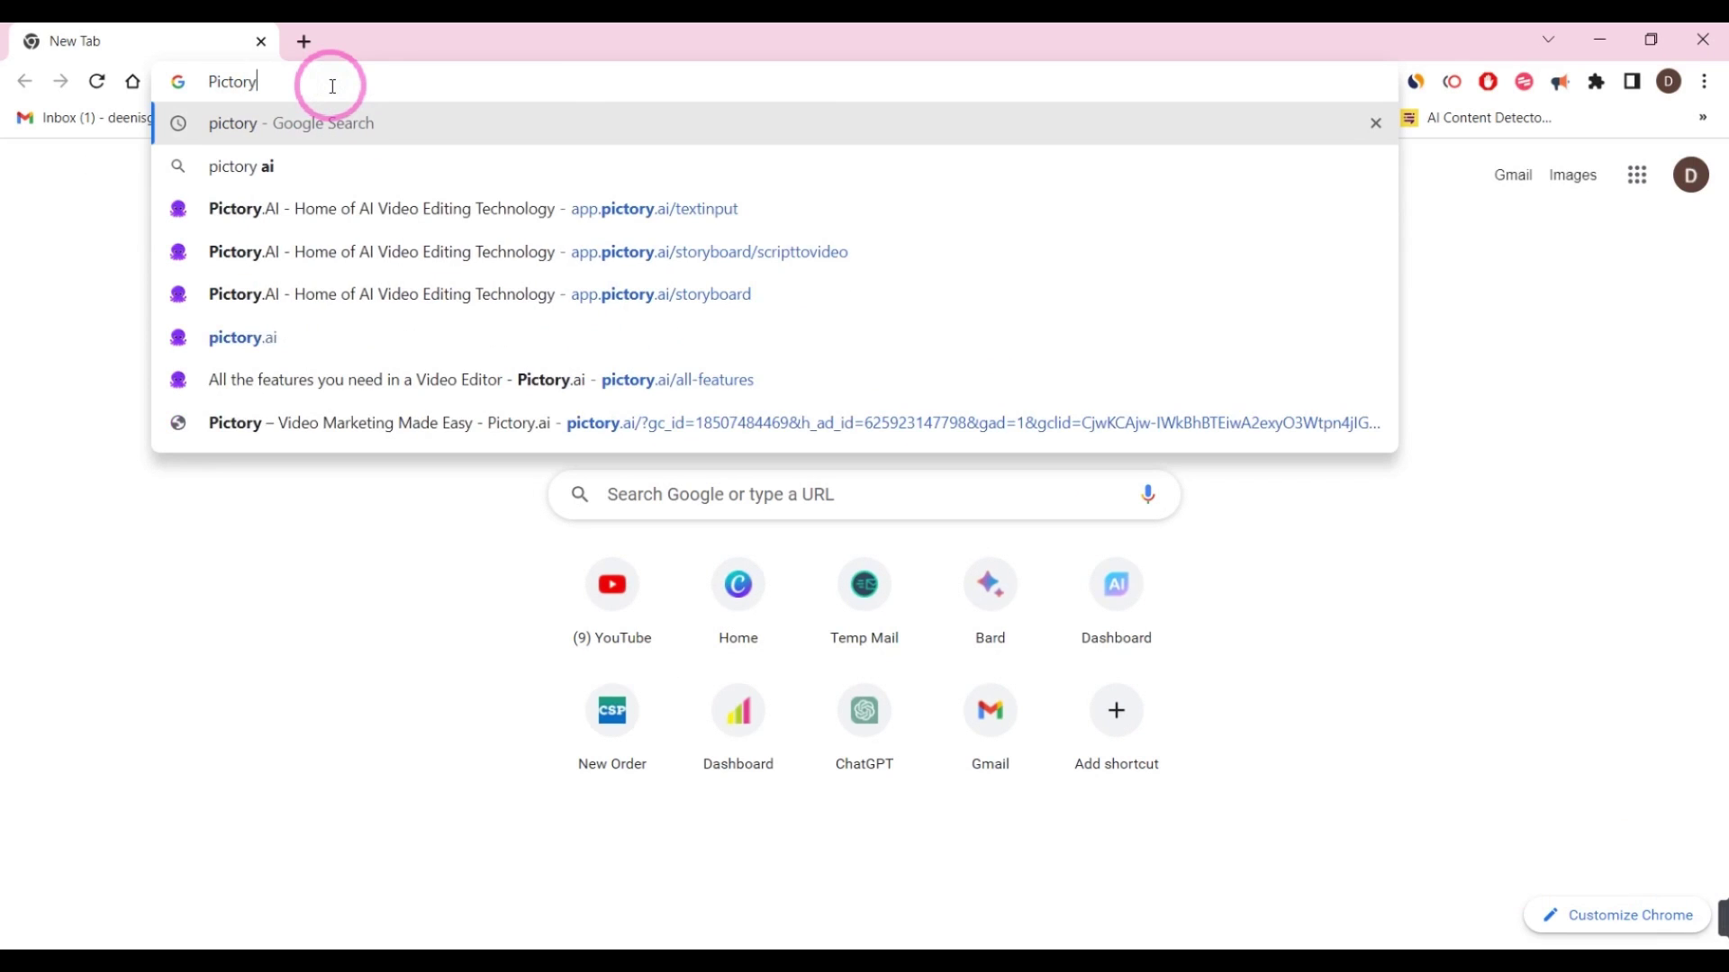
Run the Pictory search and go to the pictory.ai homepage
key(Return)
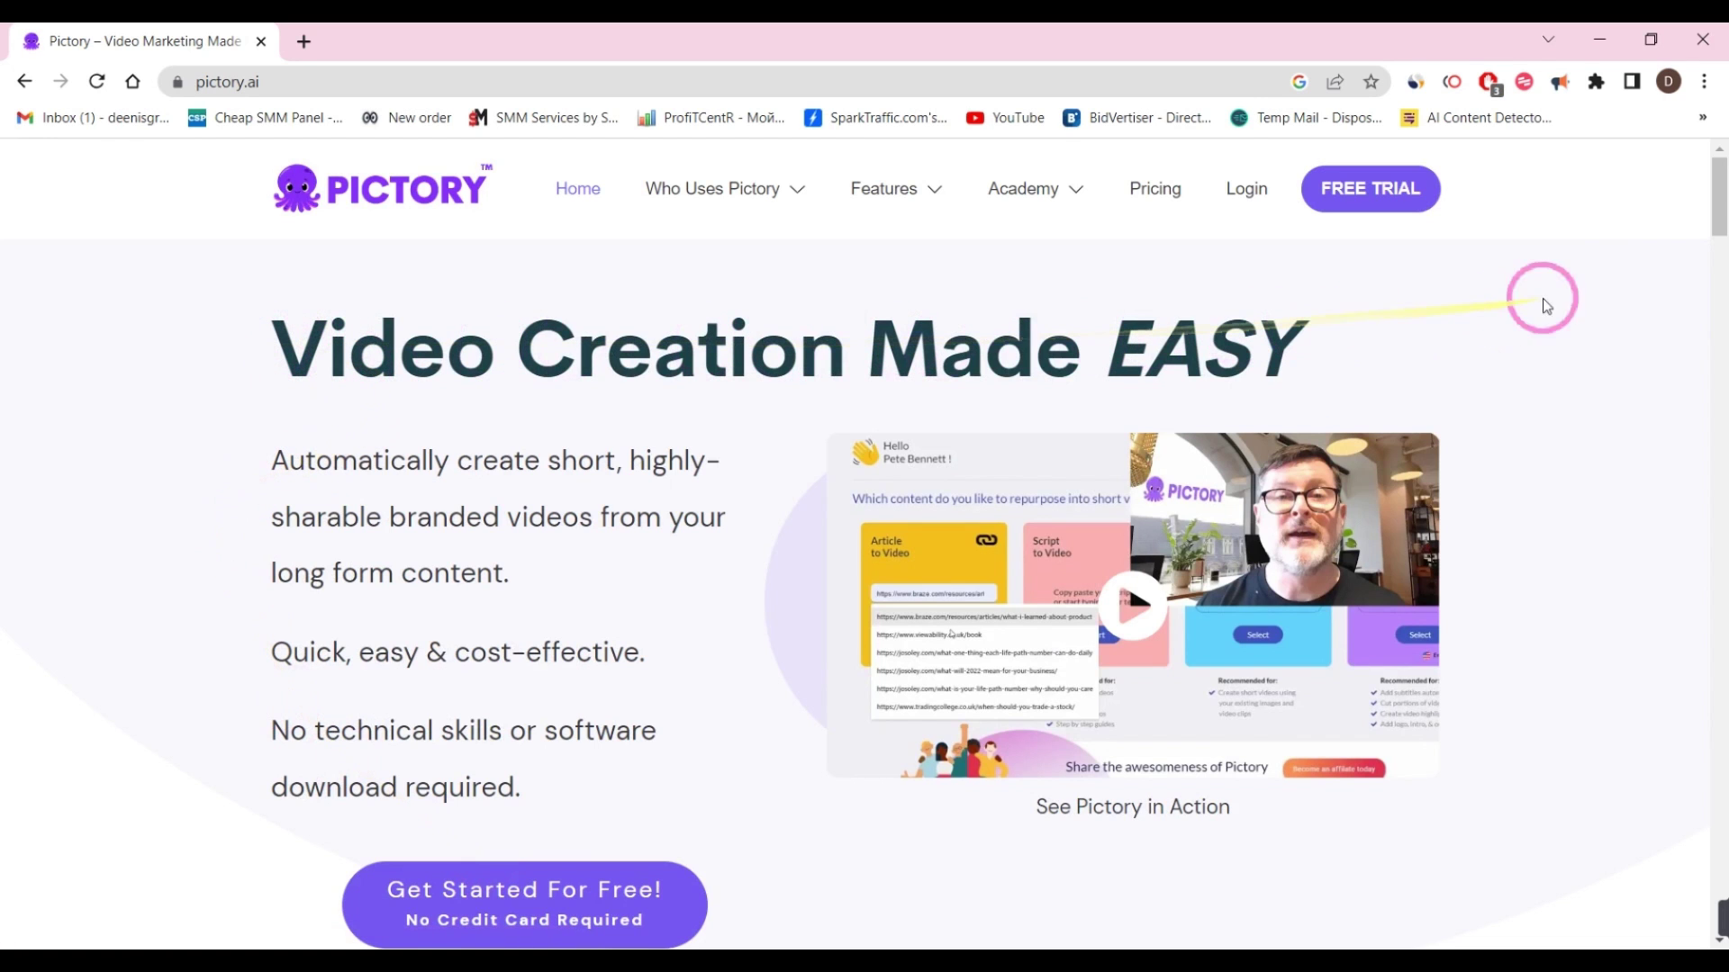
drag(1717, 193, 1682, 201)
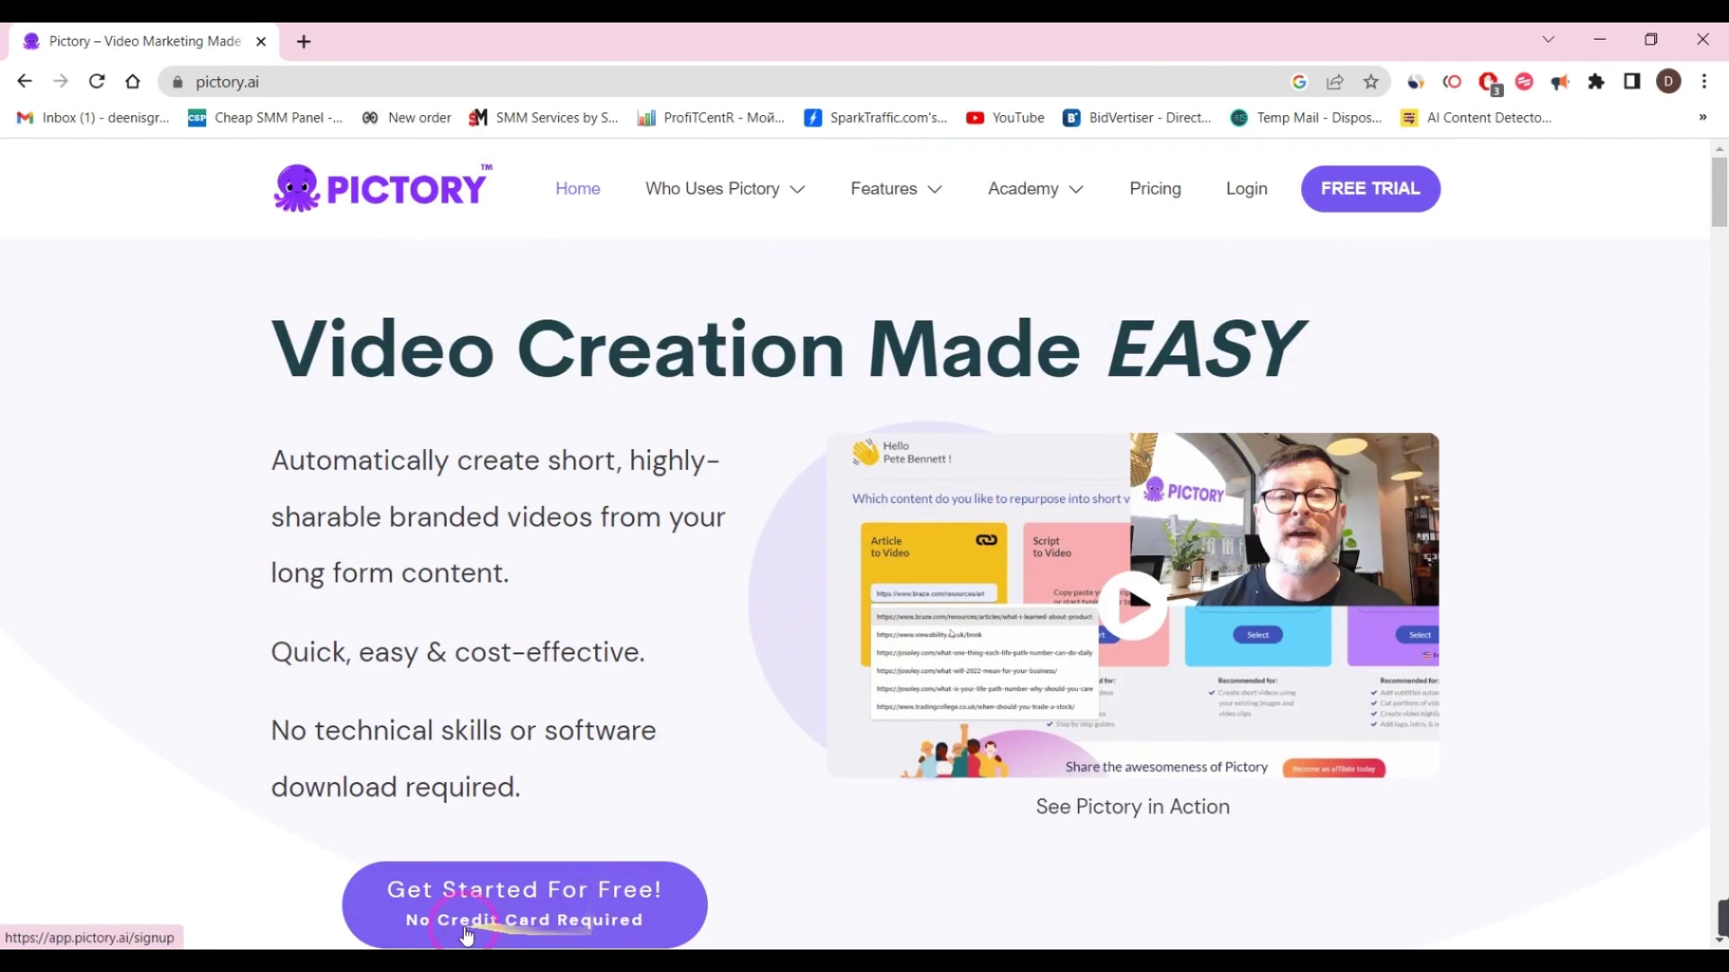
Begin the free trial sign-up, pass through the name, e-mail and password fields, then choose Continue with Google
click(555, 905)
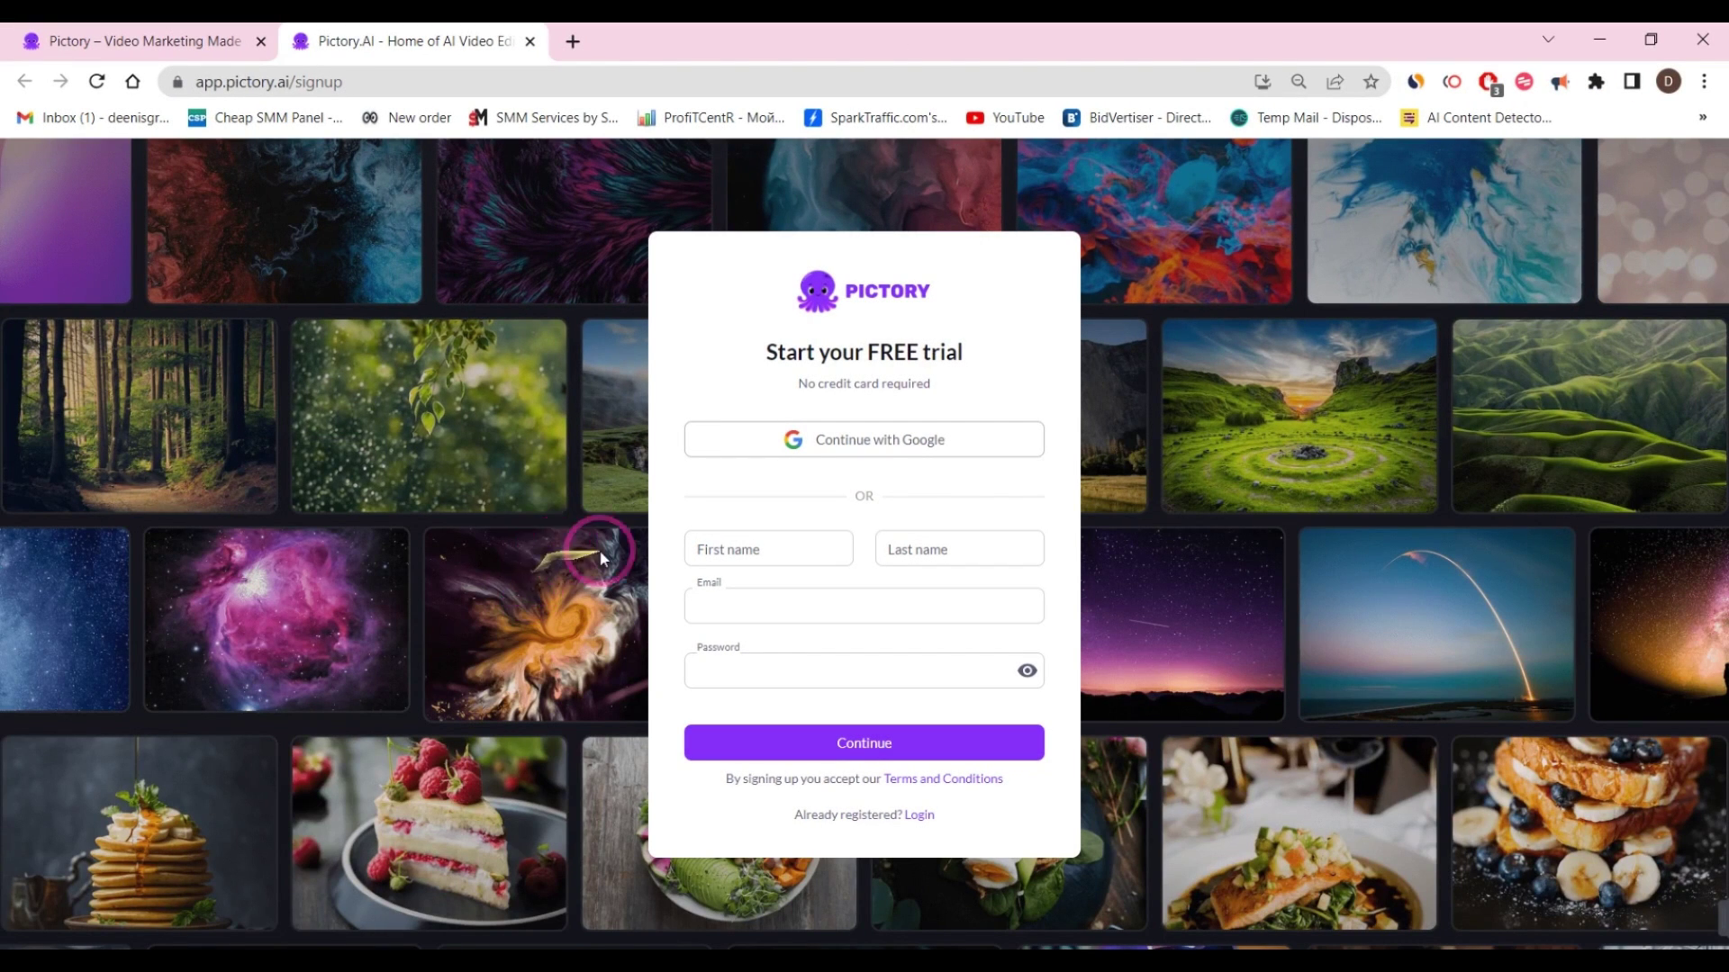
click(950, 549)
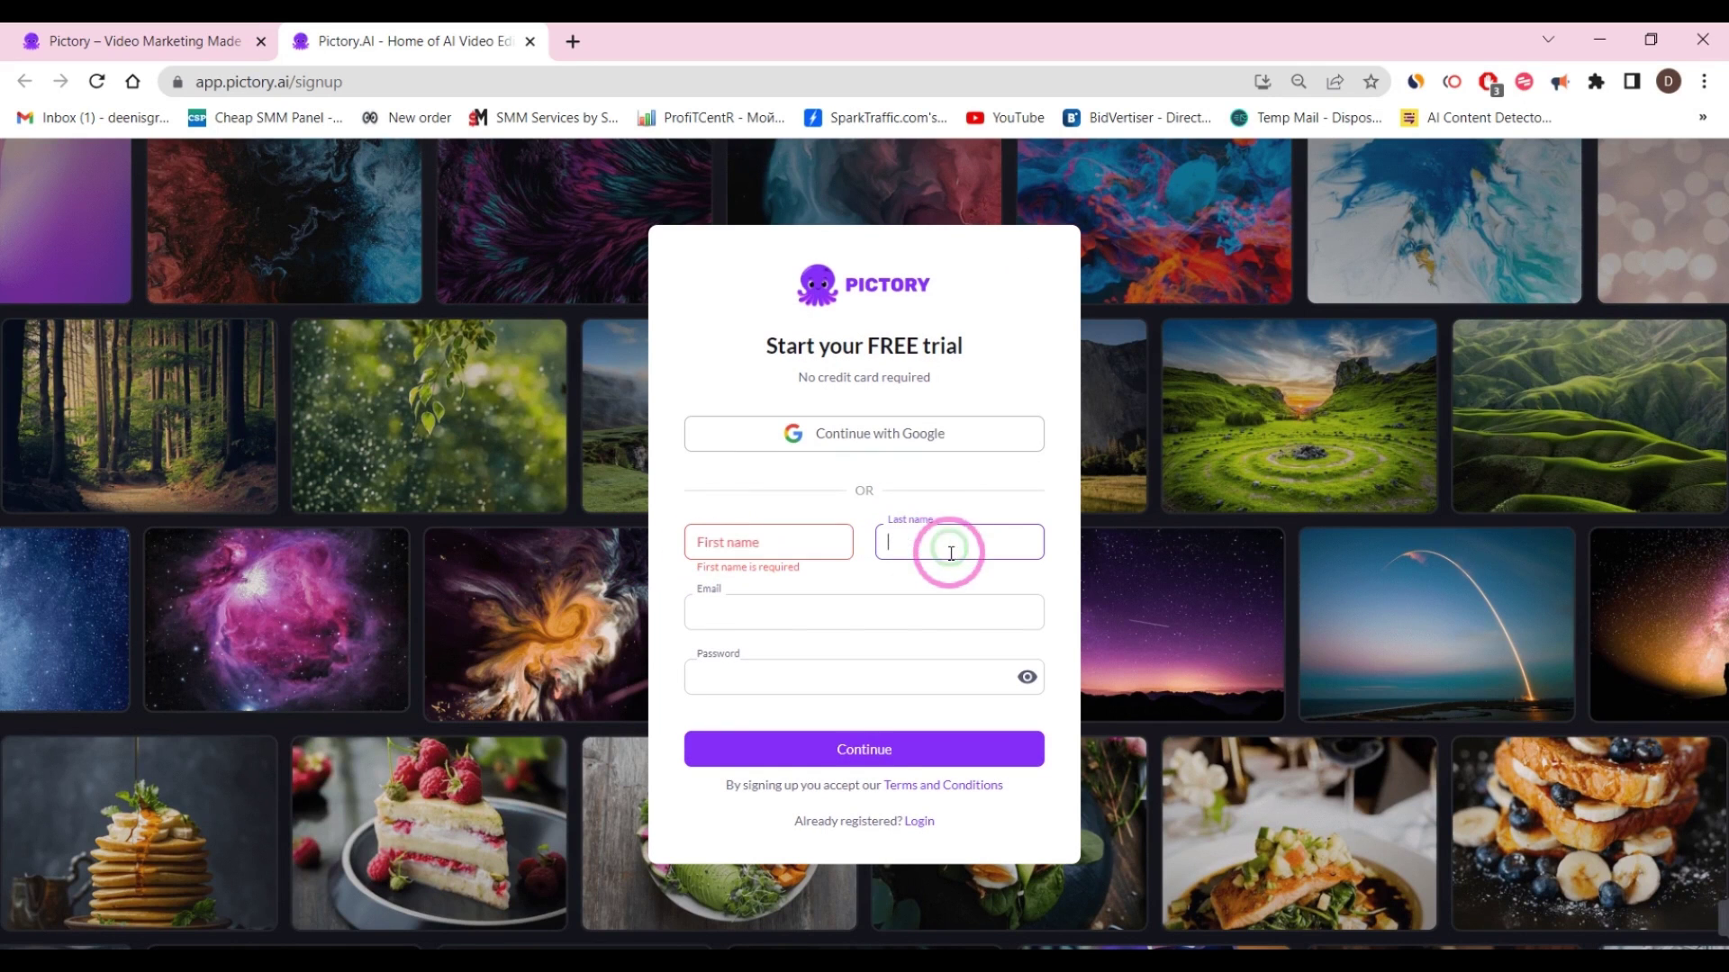
click(900, 609)
click(855, 673)
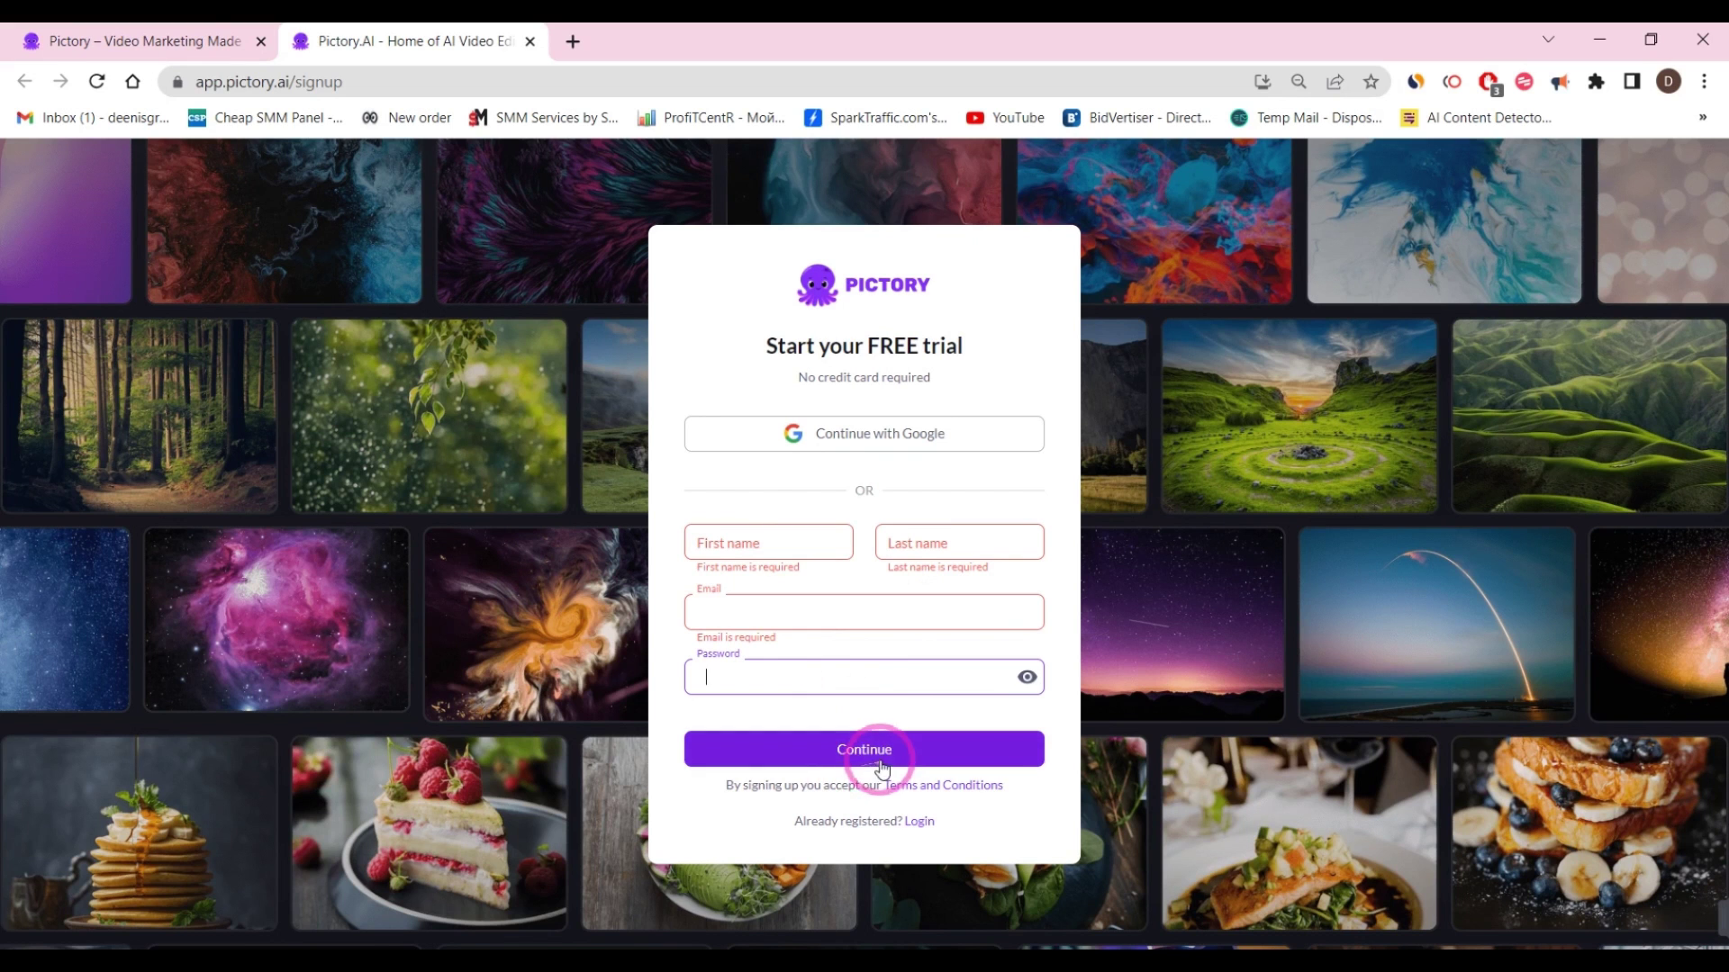
click(870, 450)
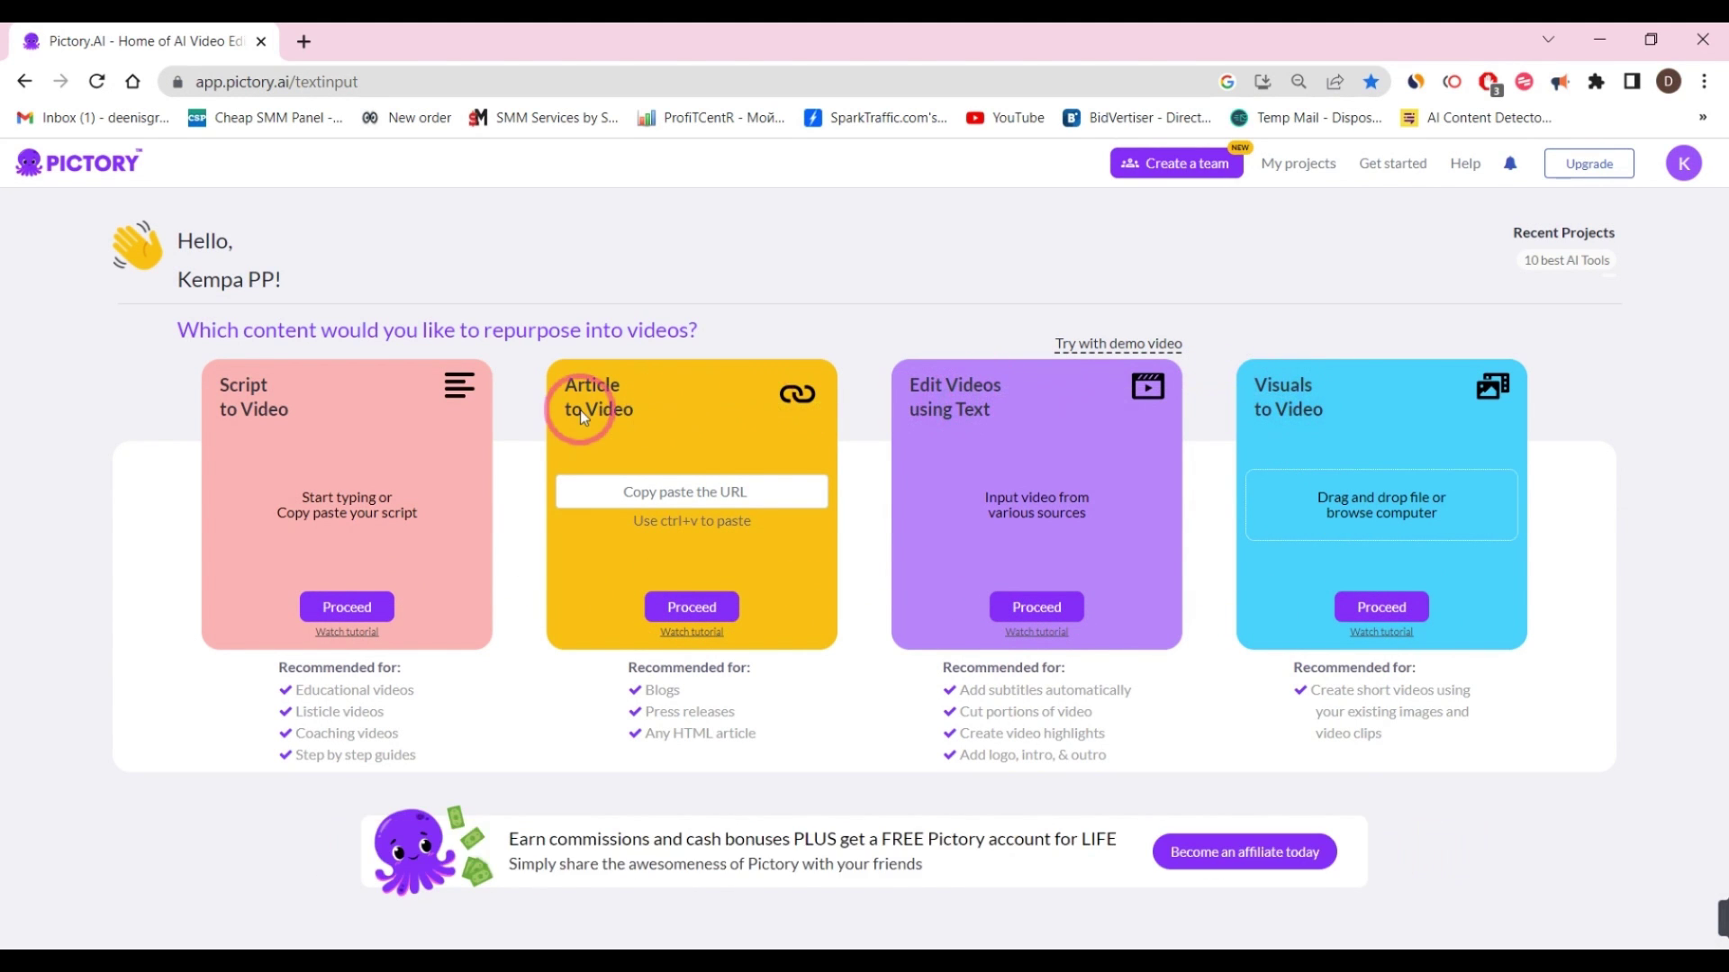
Start a Script to Video project with a greeting, 'Welcome to Artificicy AI YouTube Channel !!', and the pasted description
click(364, 610)
click(373, 322)
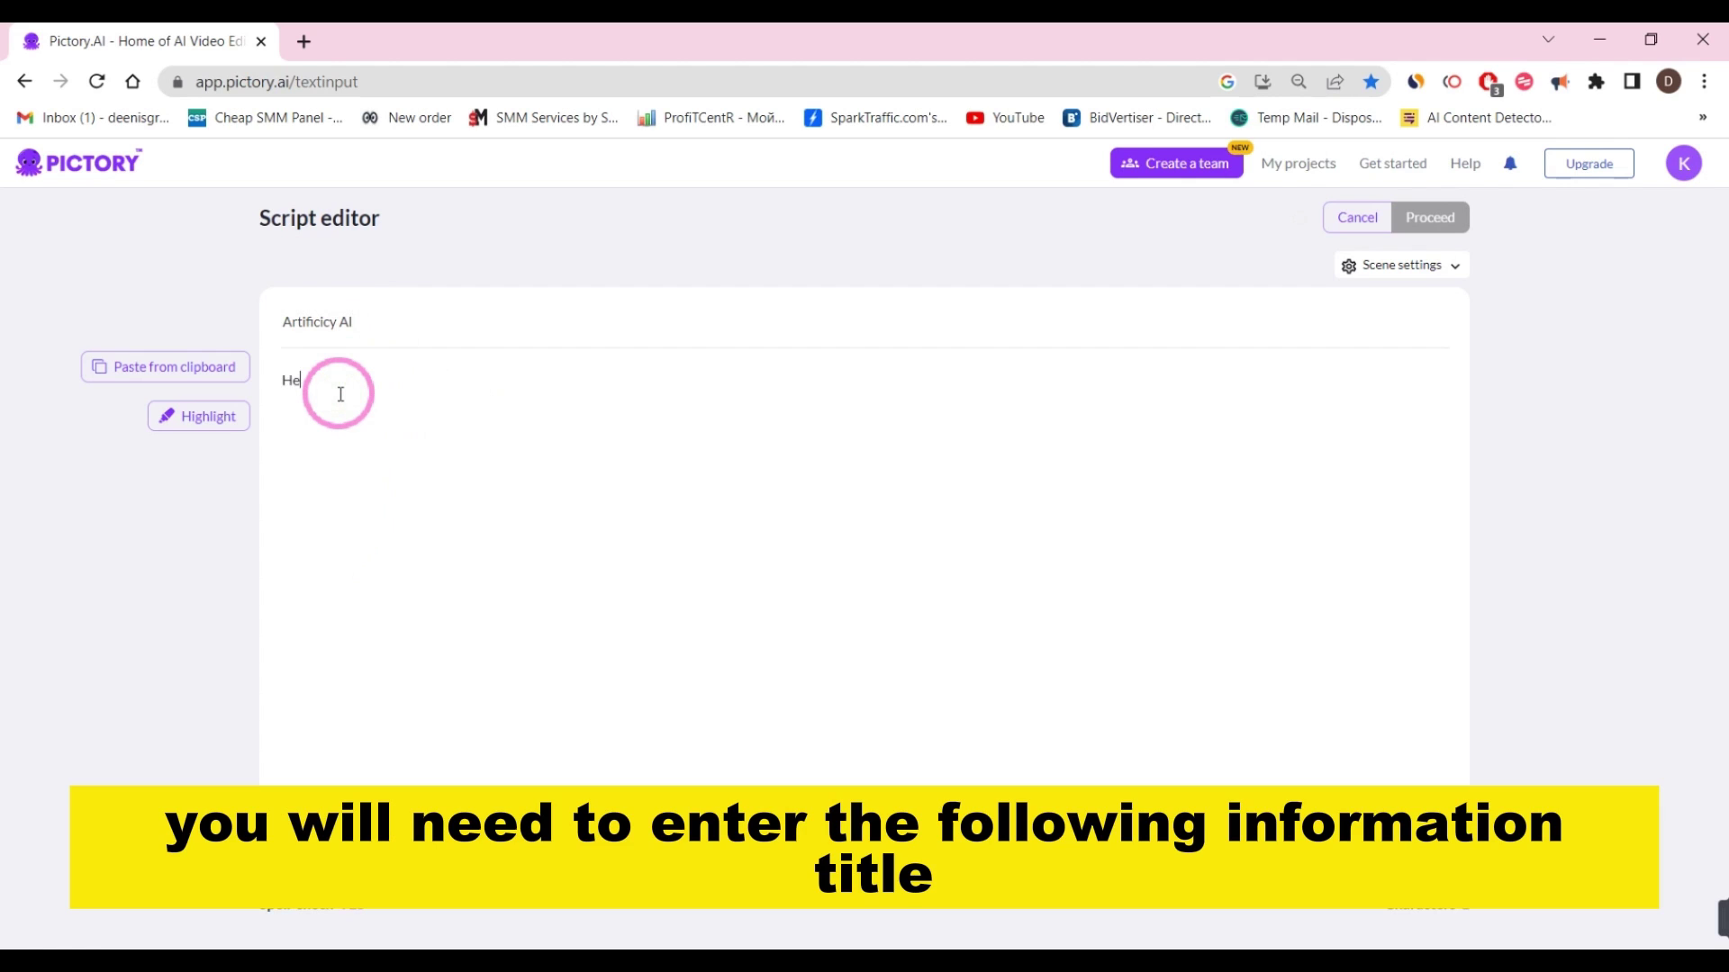
text(llo!!)
key(Return)
key(Return)
text(Welcome to Artificicy AI)
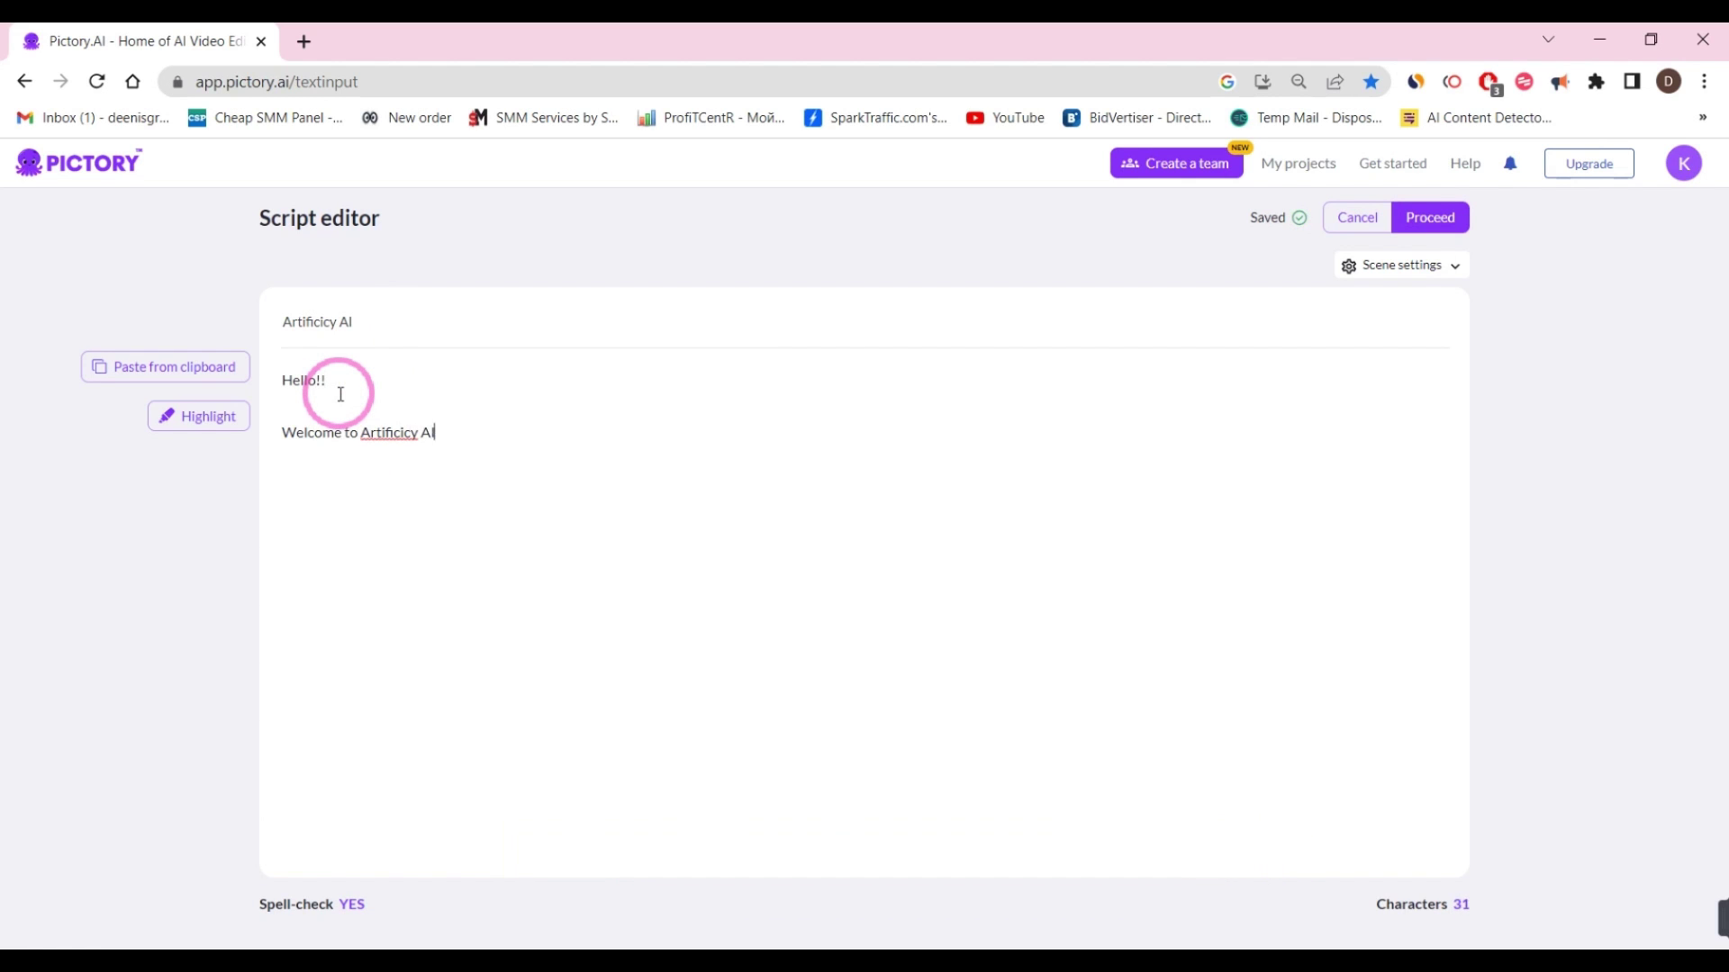
text( YouTube Channel !!)
key(Return)
key(Return)
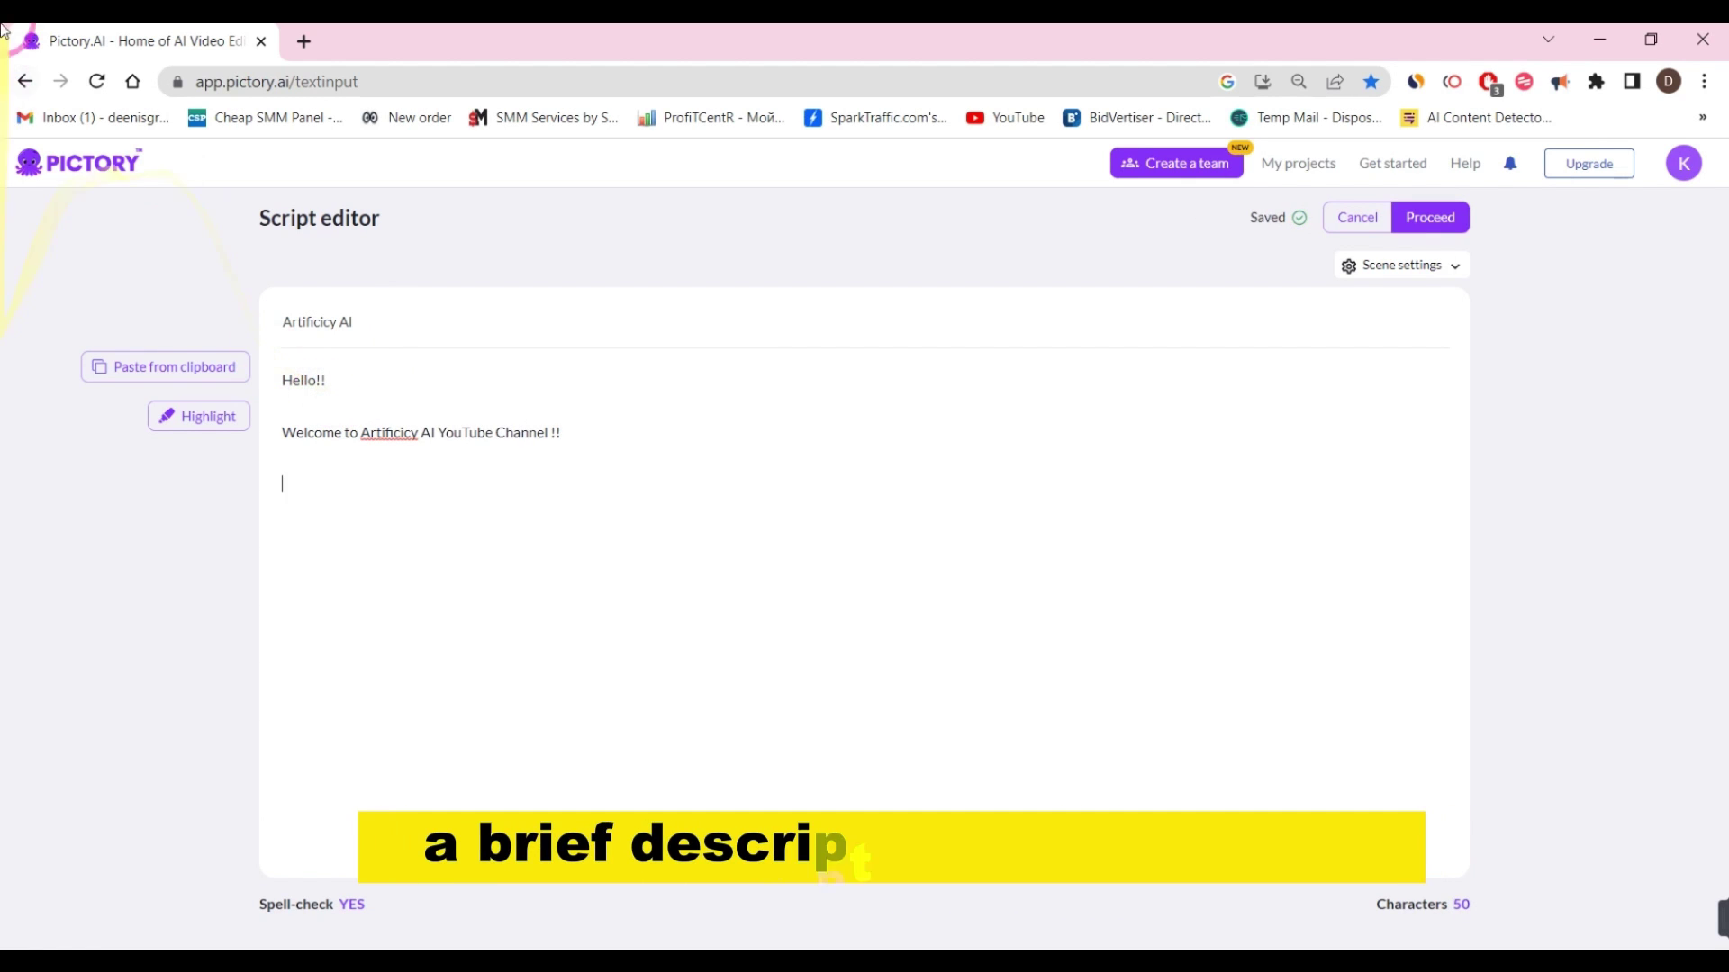
text(v)
text(Whether you’re into recent AI Tools, AI Innovation, Blogging Innovation, YouTube Innovation, Latest Innovation or just your day-to-day routine, there’s something for everyone! You can expect all that and more coming at you in 3 top-quality videos every single day. If you’ve got a thirst for knowledge that never quits, then join a community of tens of millions and growing! We have a good time, so take your shoes off, kick back, and make yourself at home here on the Artificicy AI of life!)
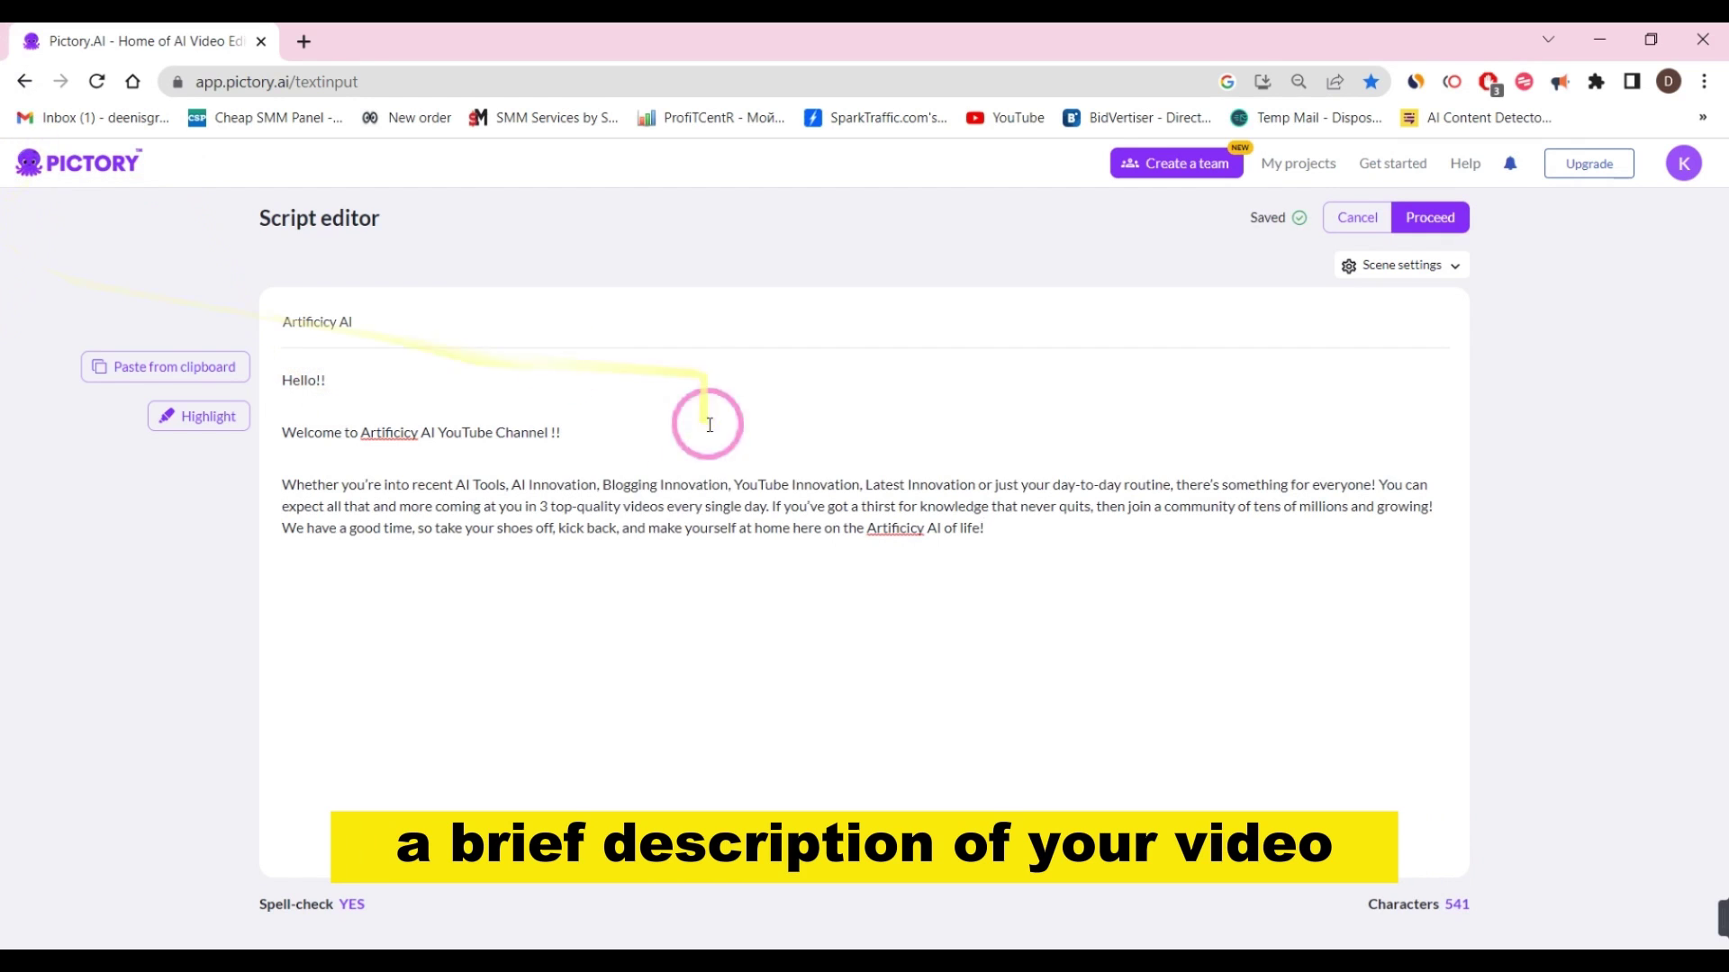
Split the description into short lines after AI Innovation, YouTube Innovation, routine, every single day, never quits and good time
click(600, 485)
key(Return)
key(Return)
click(545, 536)
key(Return)
key(Return)
click(595, 589)
key(Return)
key(Return)
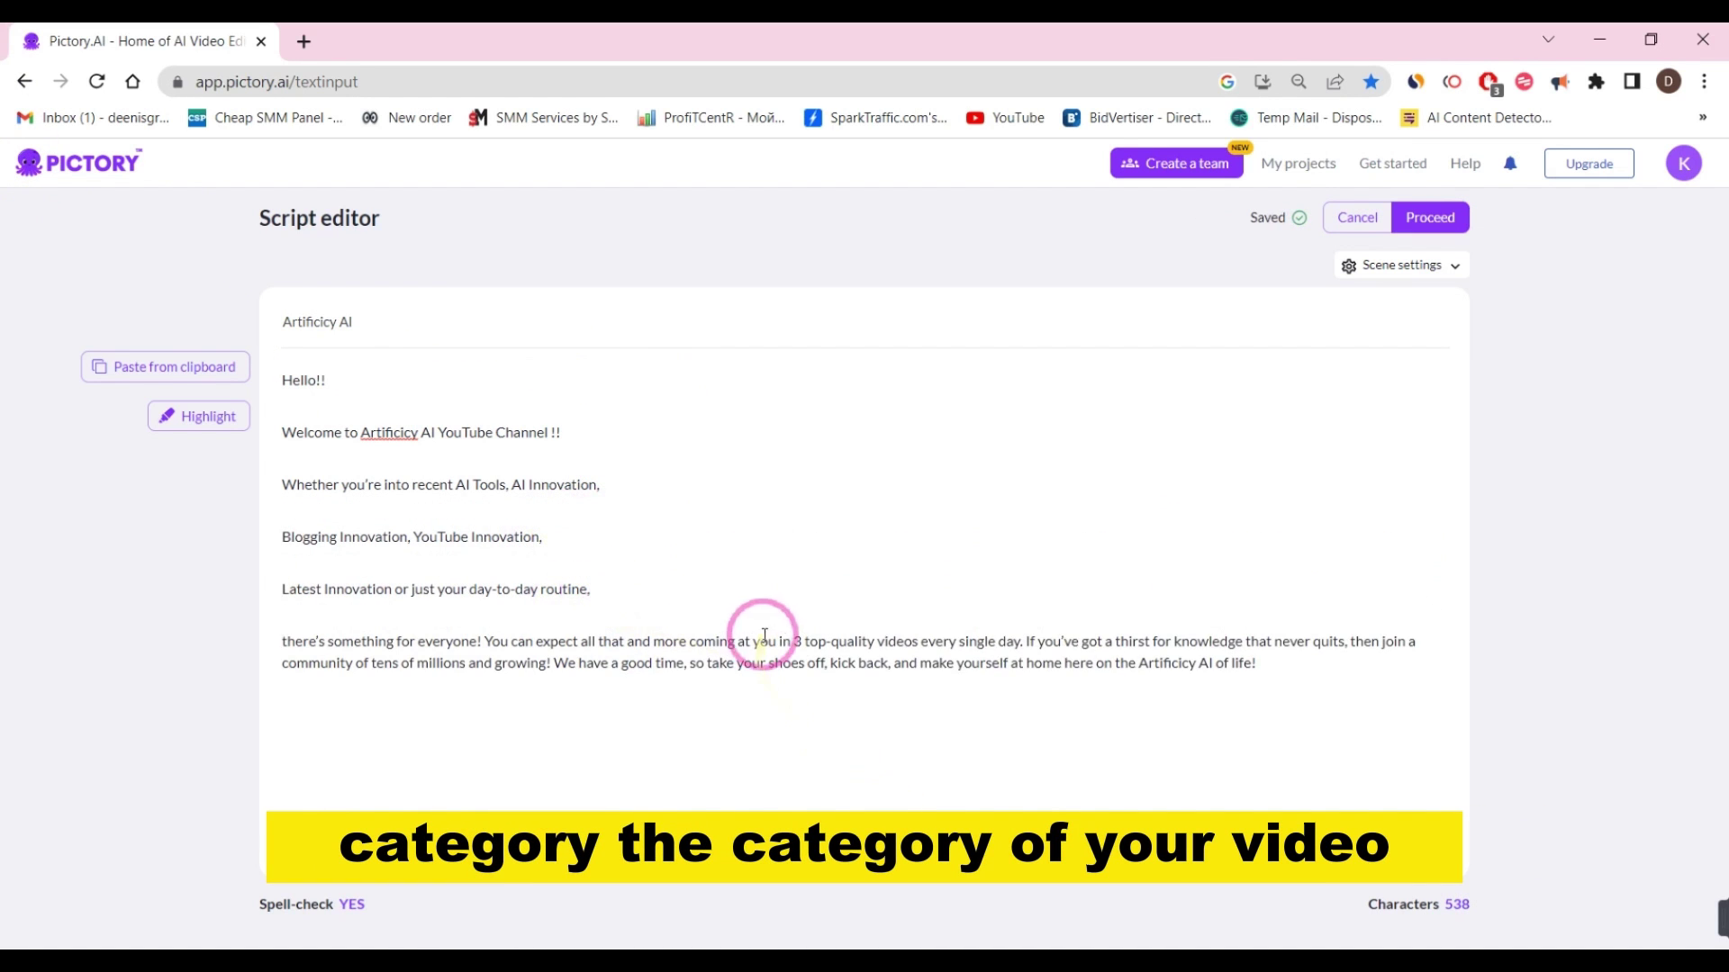
click(1024, 641)
key(Return)
key(Return)
click(605, 694)
key(Return)
key(Return)
click(752, 745)
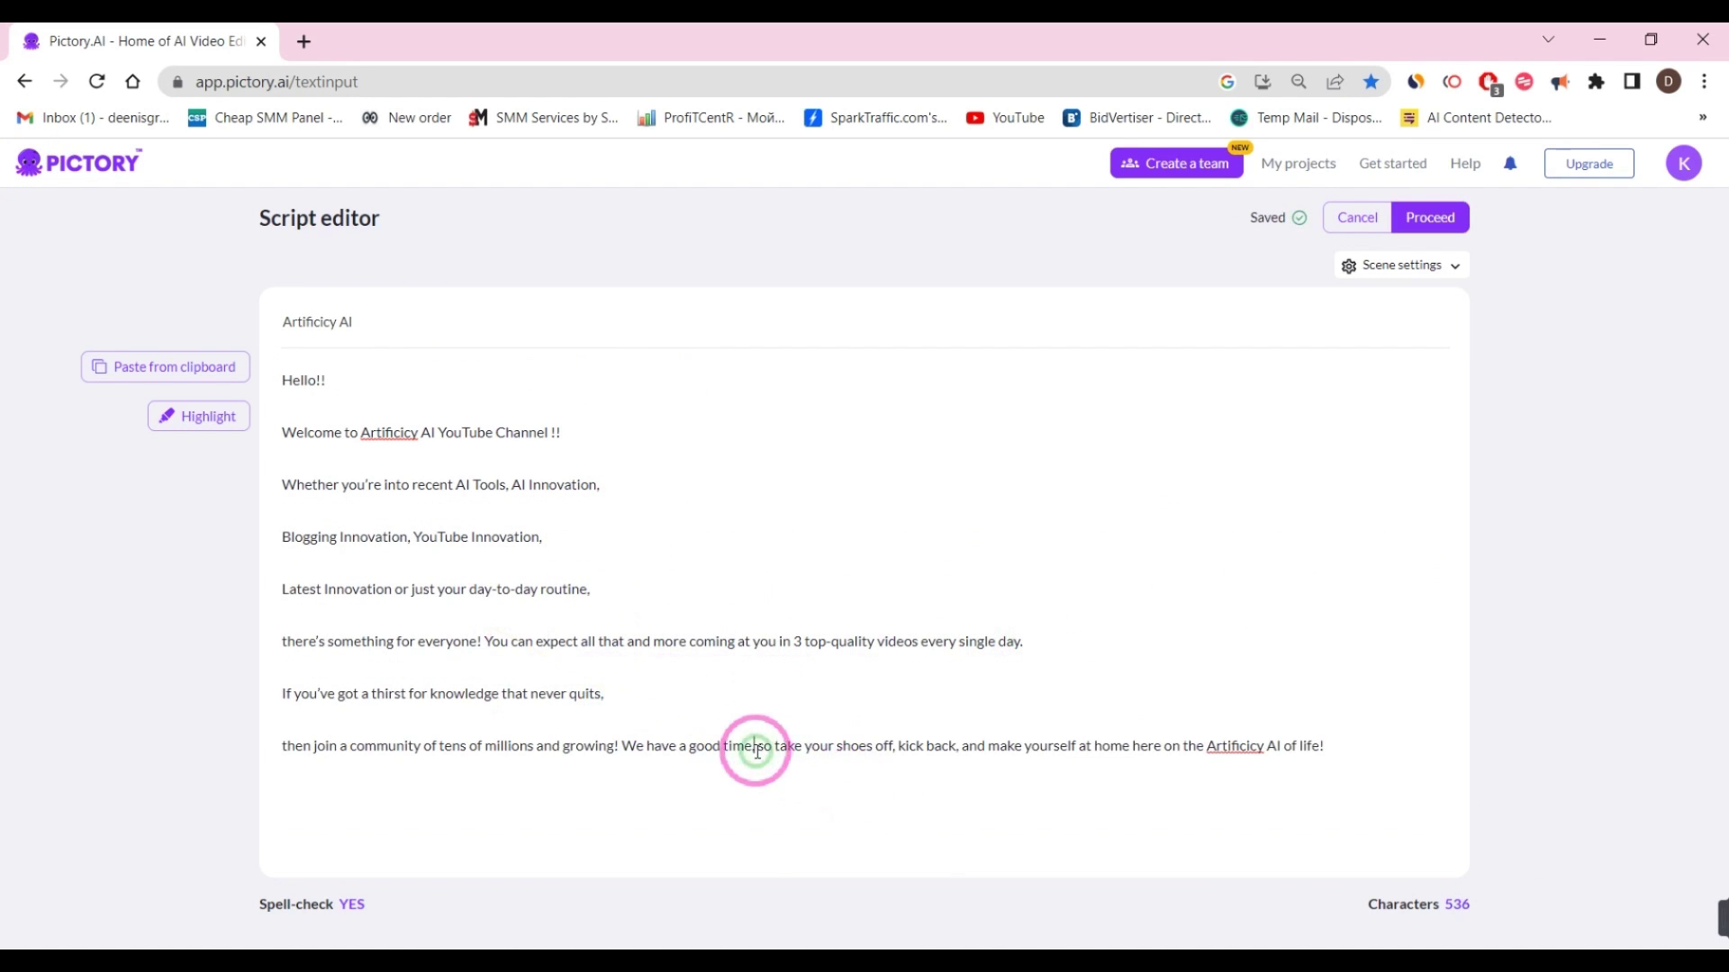
key(Return)
key(Return)
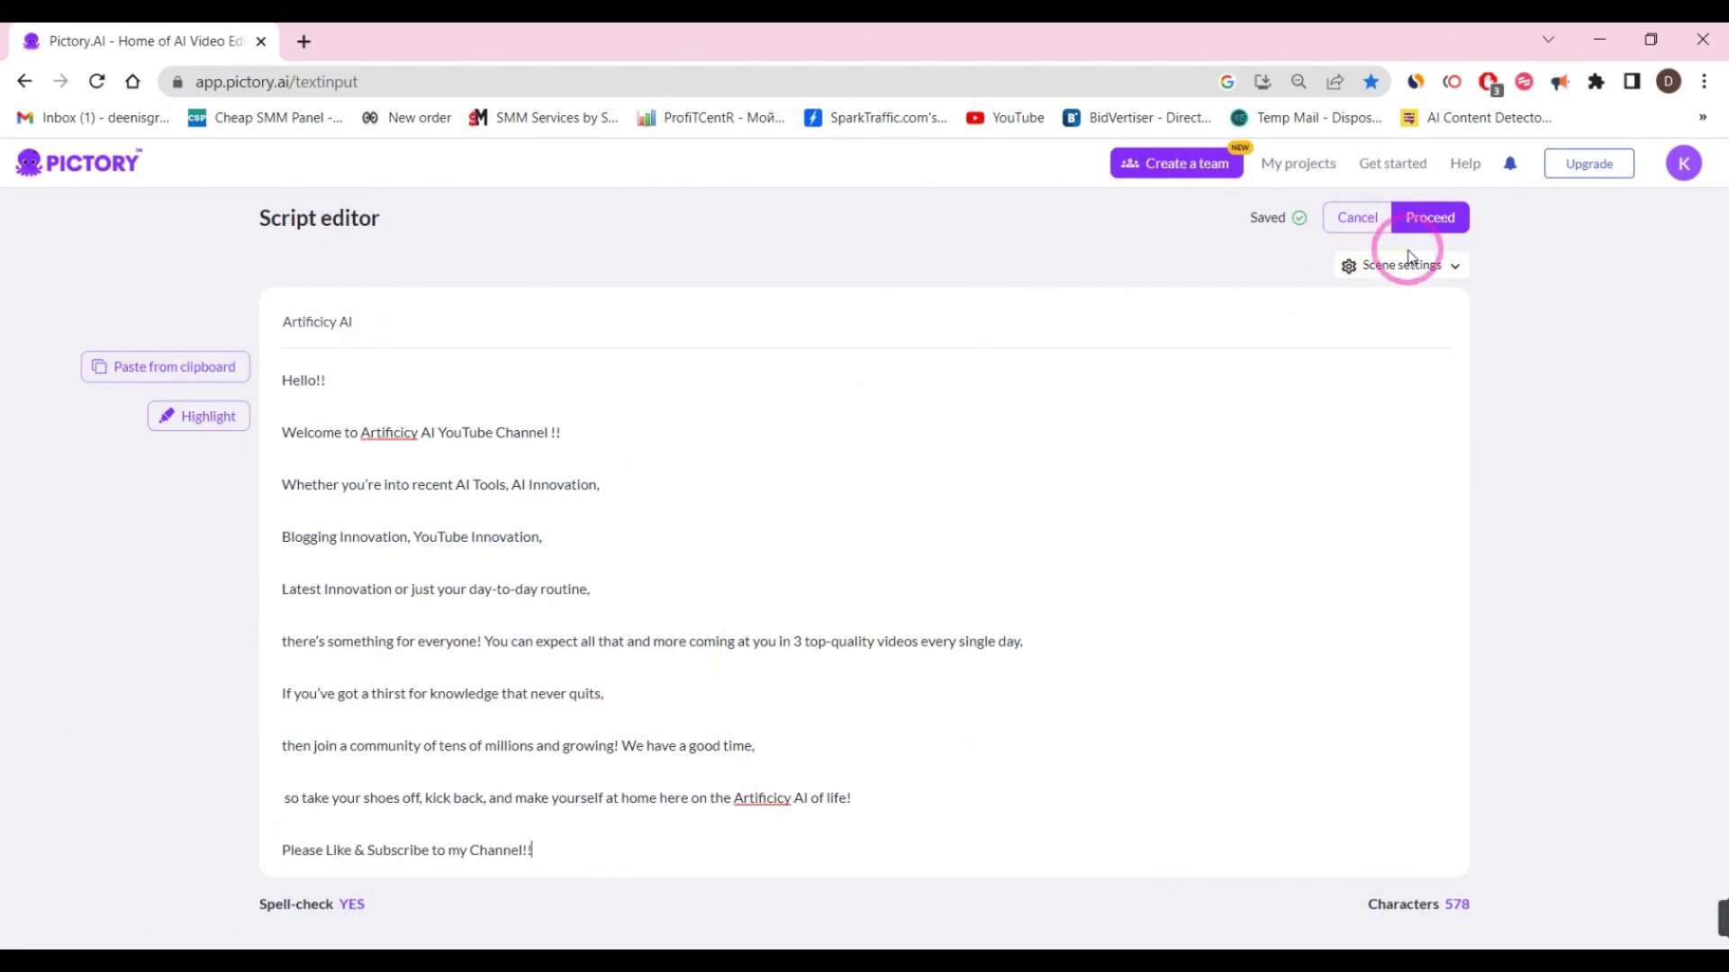
click(1404, 264)
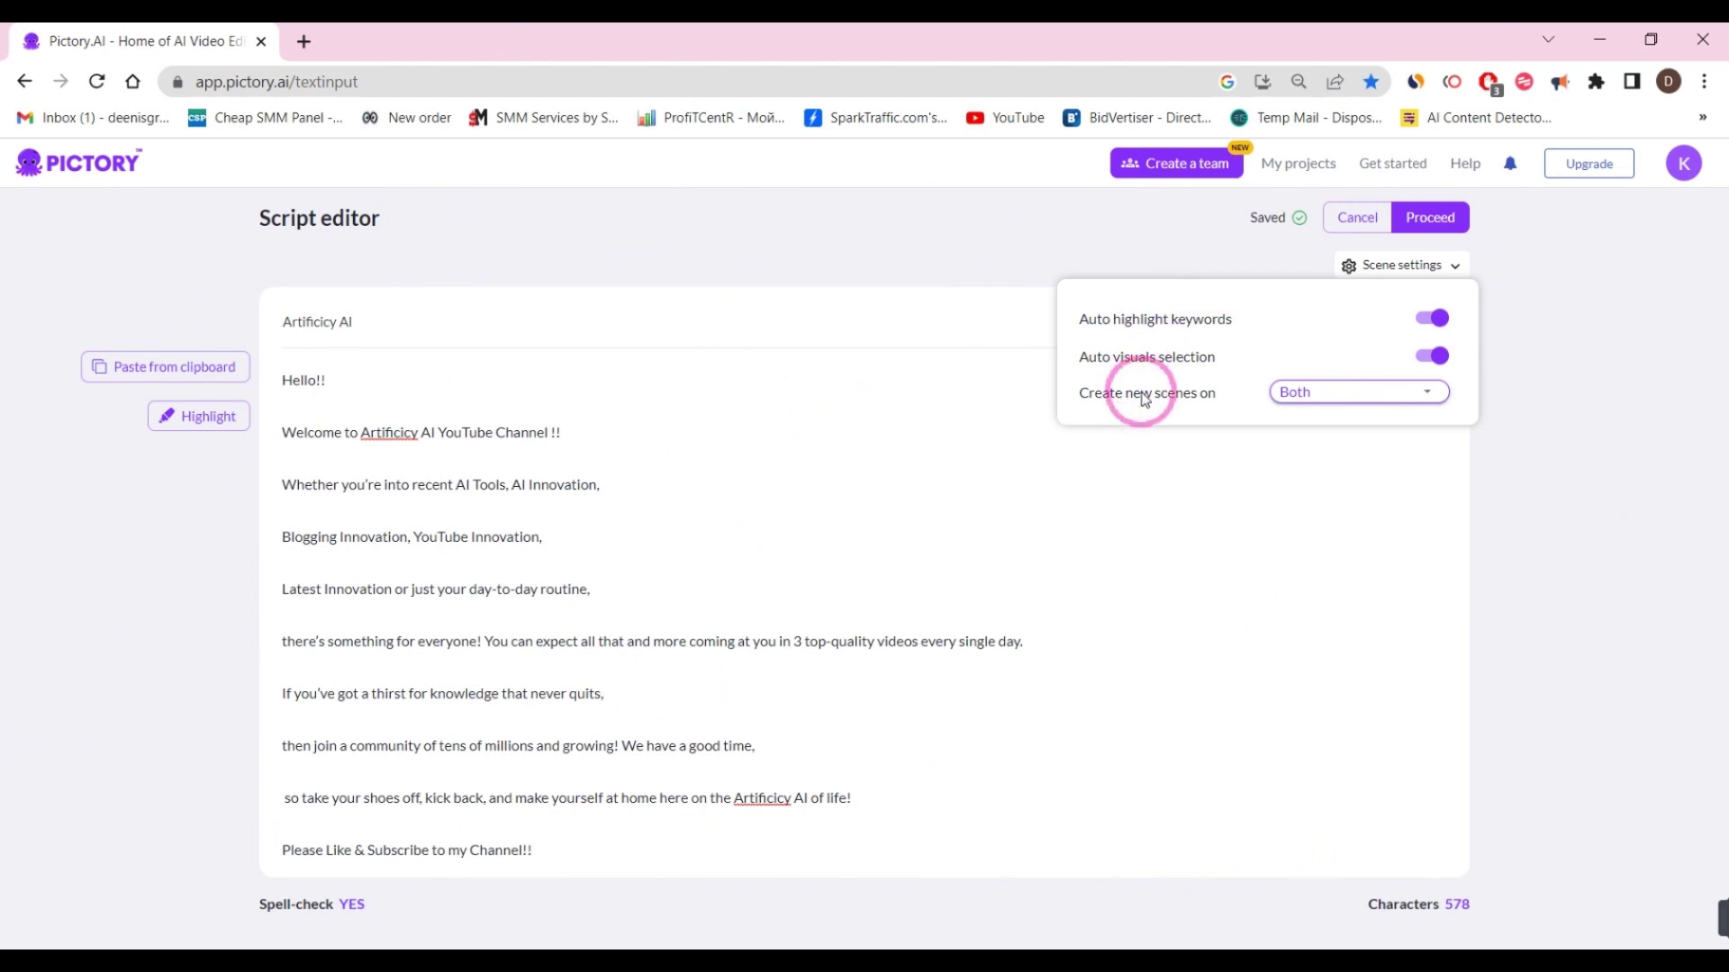
Generate the storyboard using the Notice template in 16:9 widescreen format
click(1433, 222)
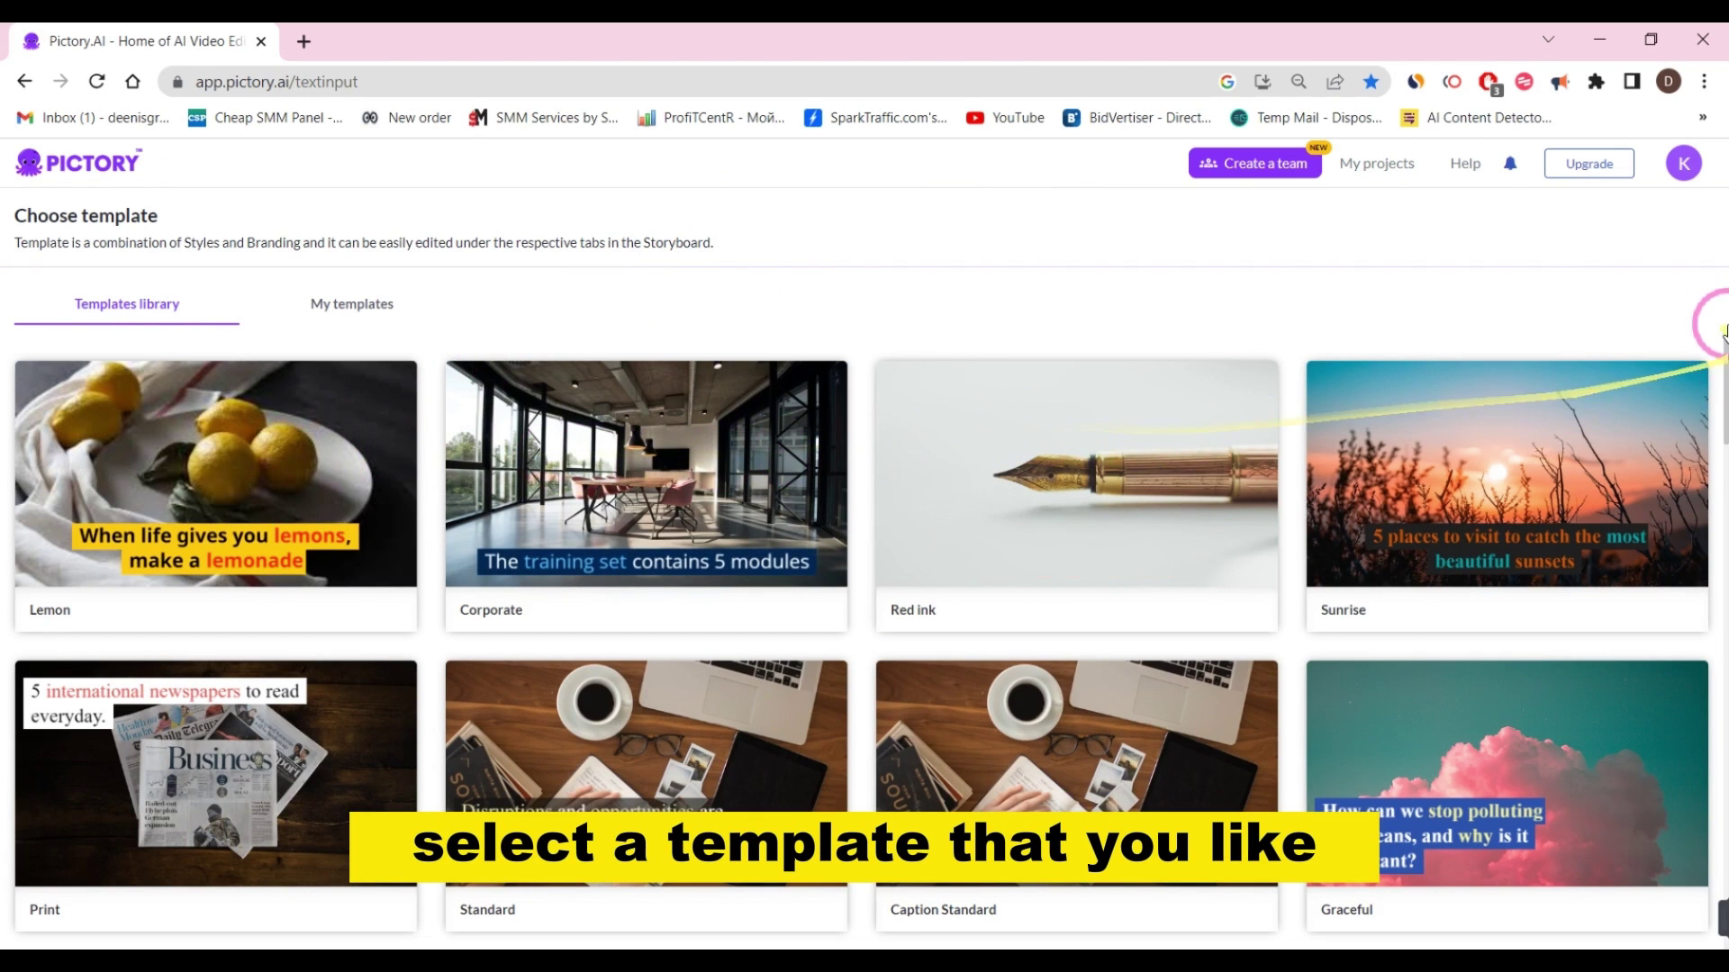
drag(1721, 389, 1721, 629)
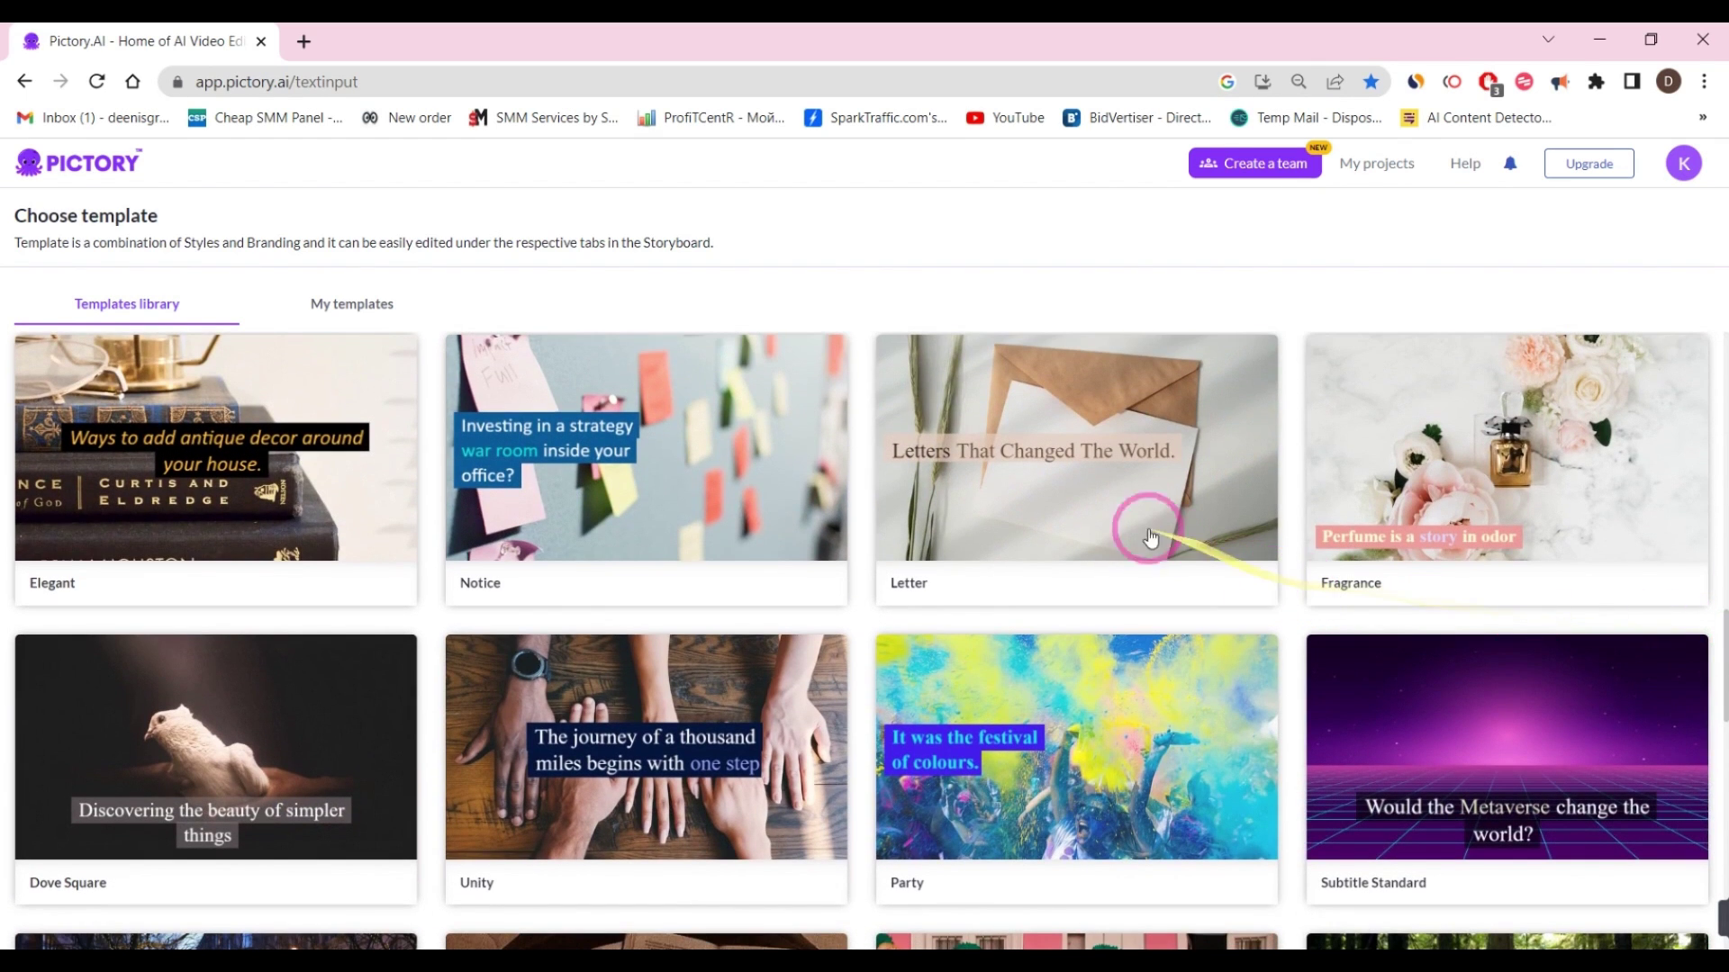
click(651, 464)
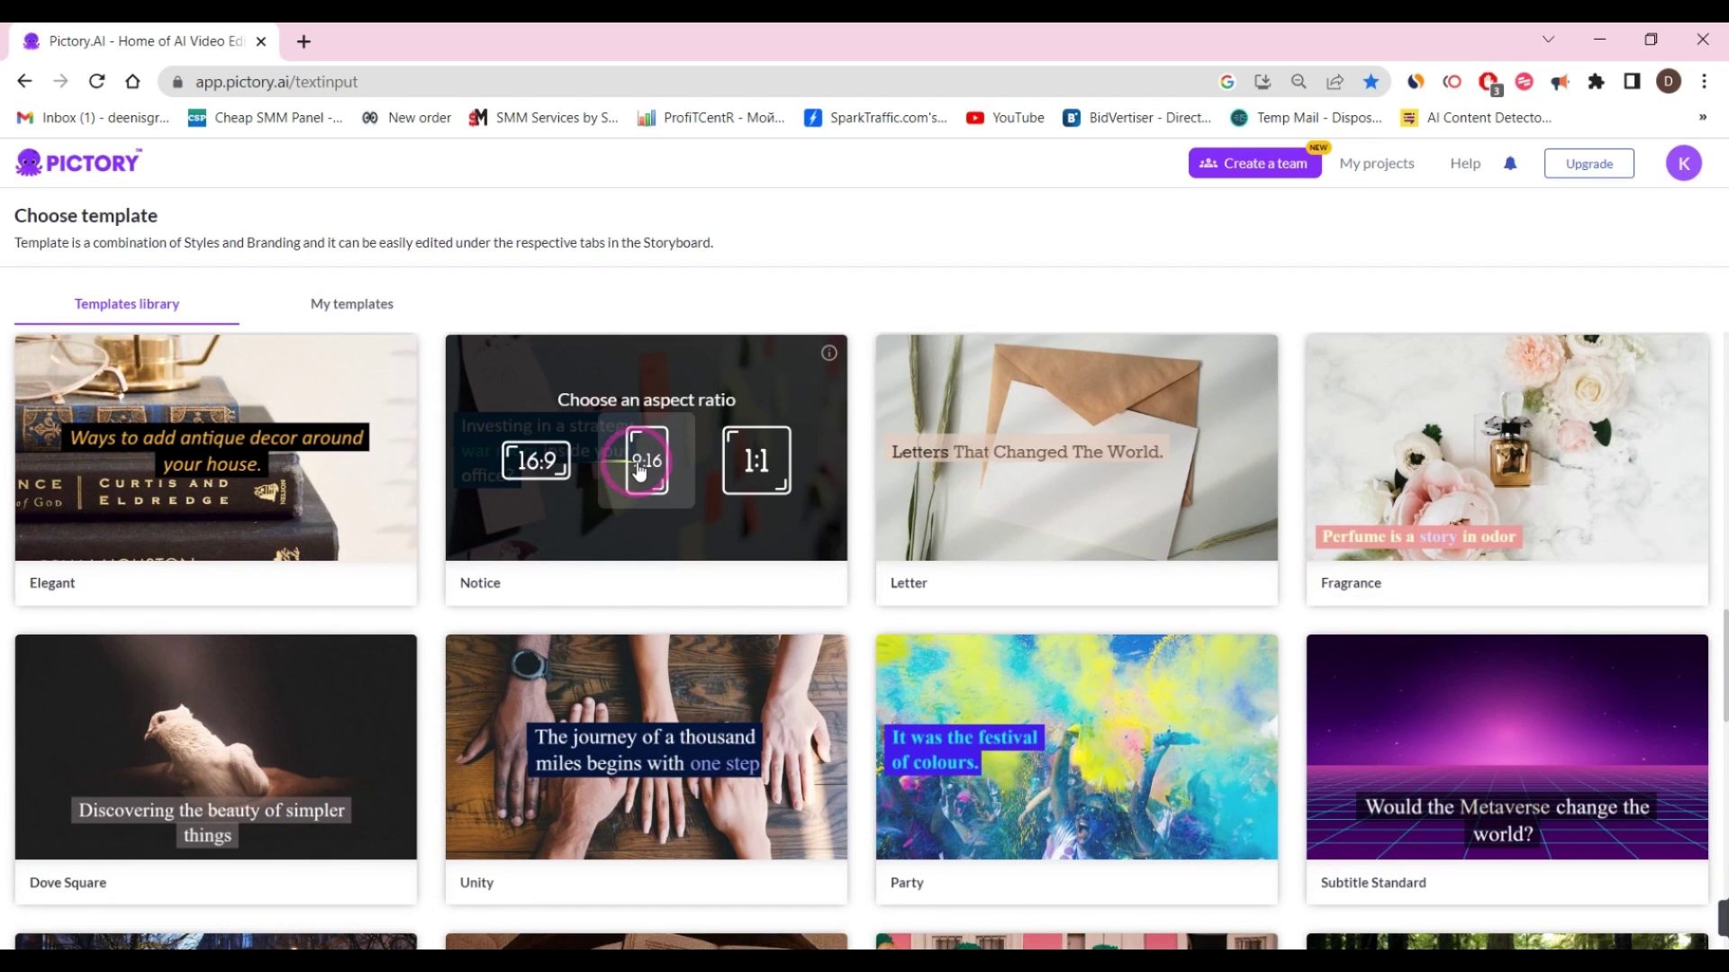
click(543, 462)
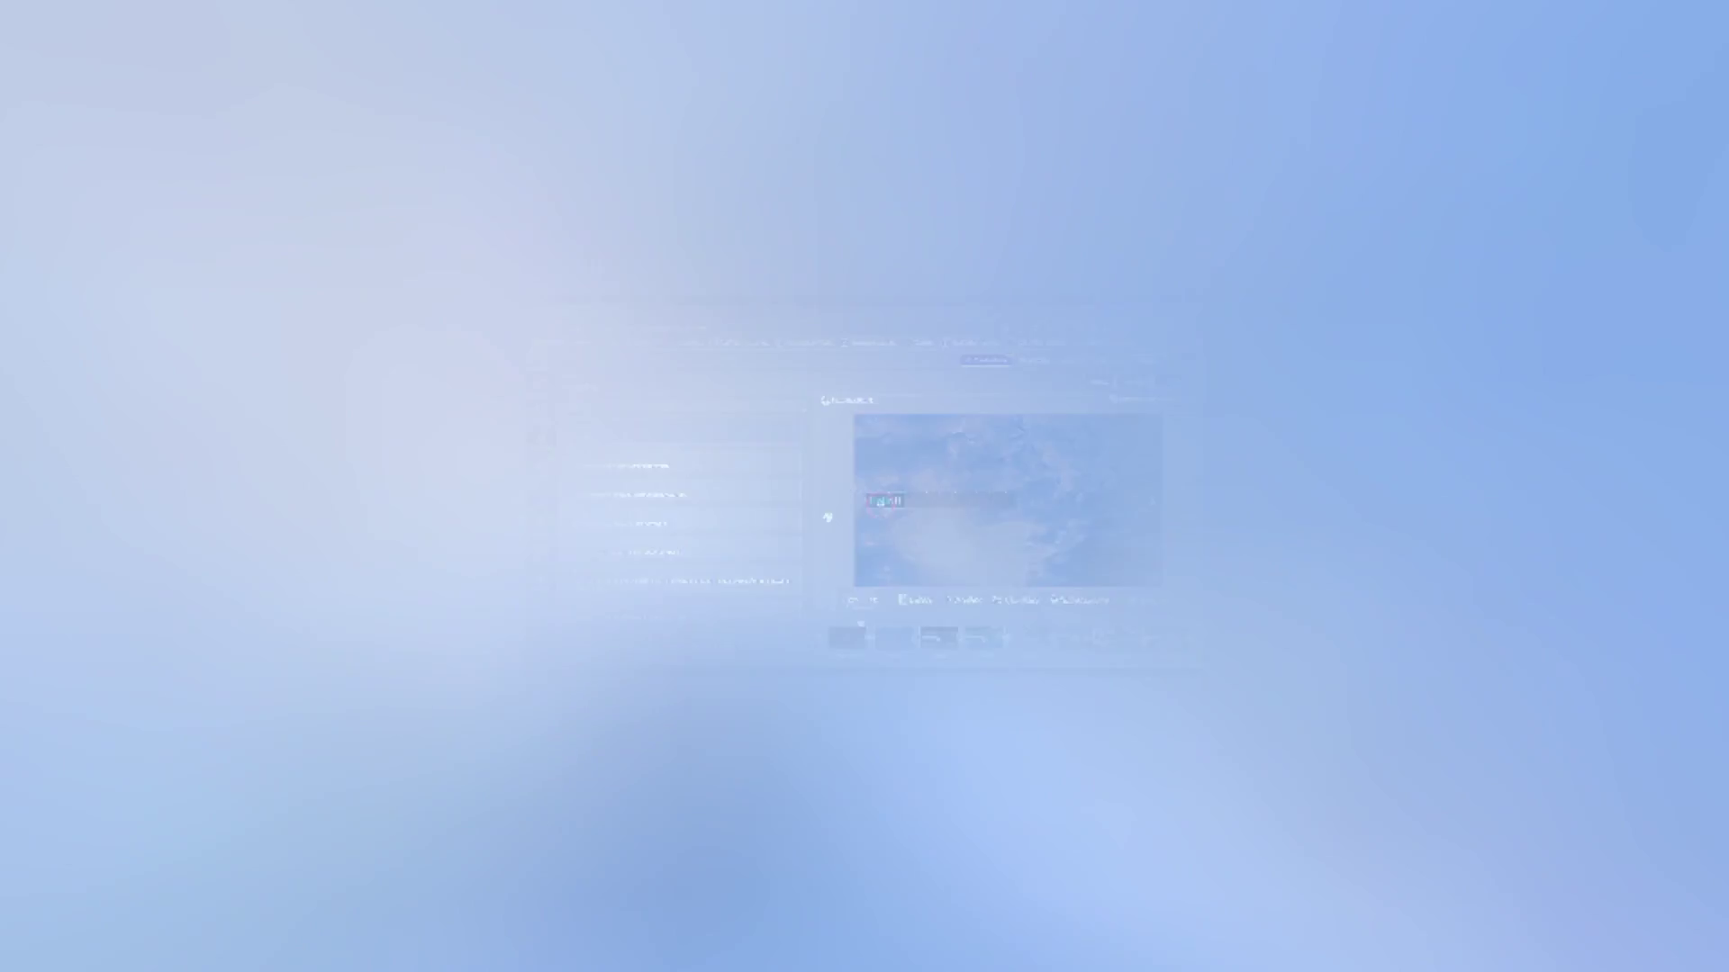
click(984, 628)
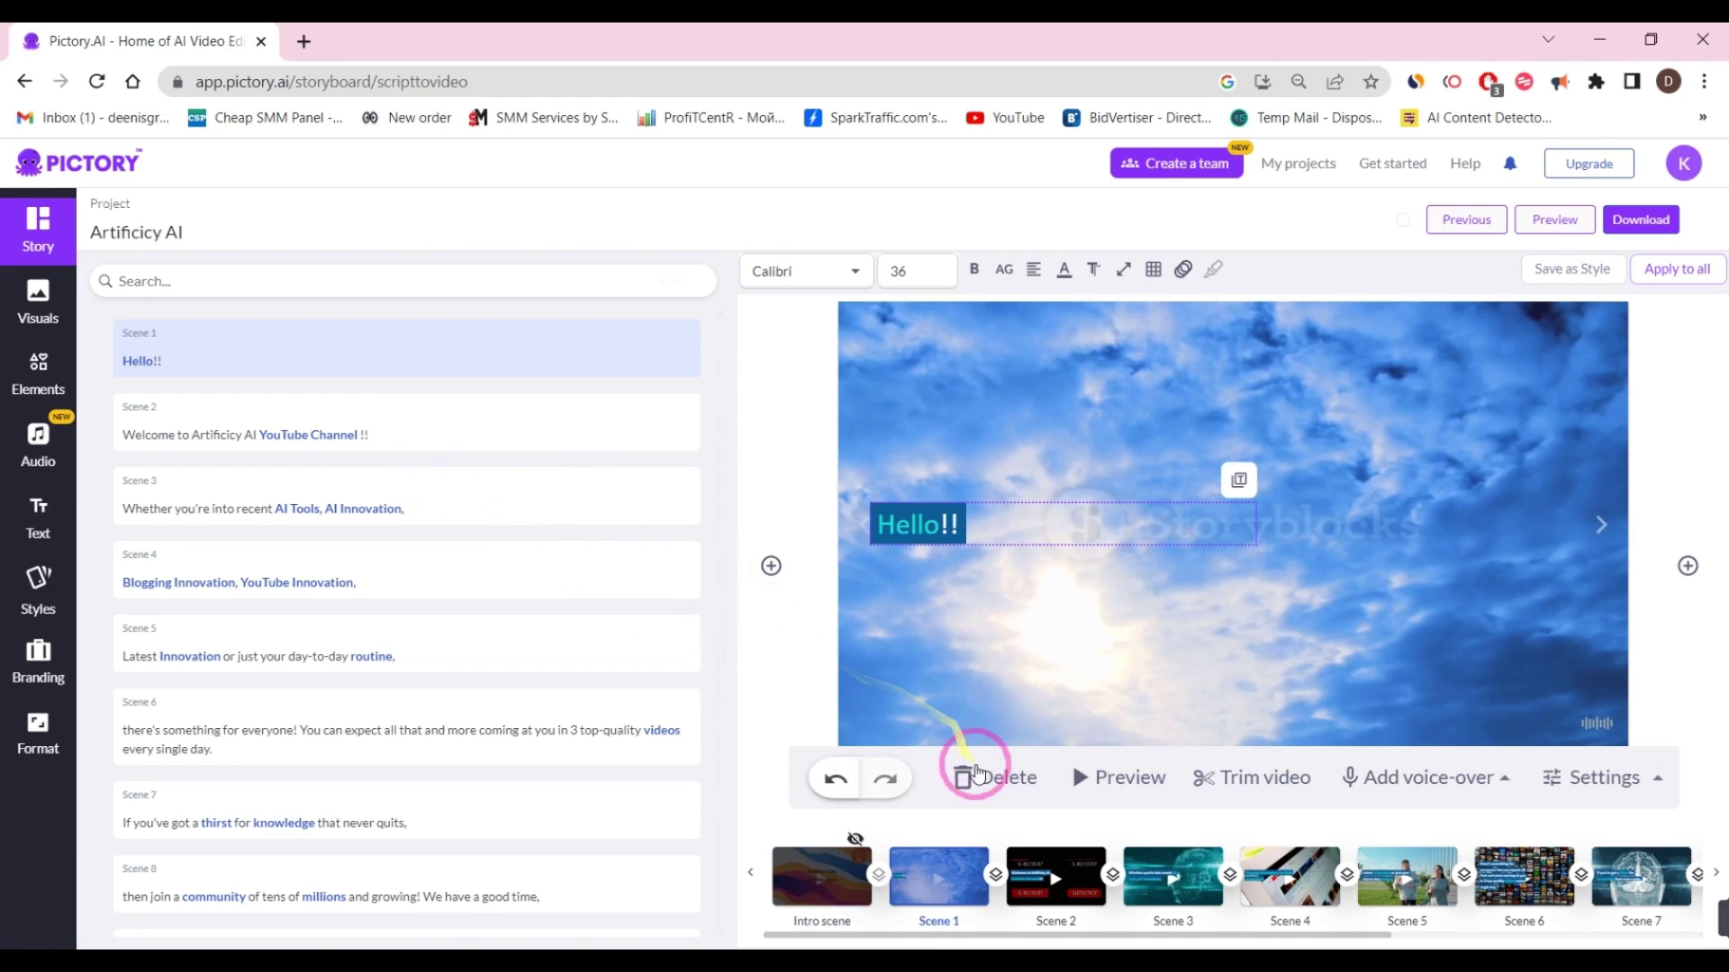
click(1409, 780)
click(1639, 780)
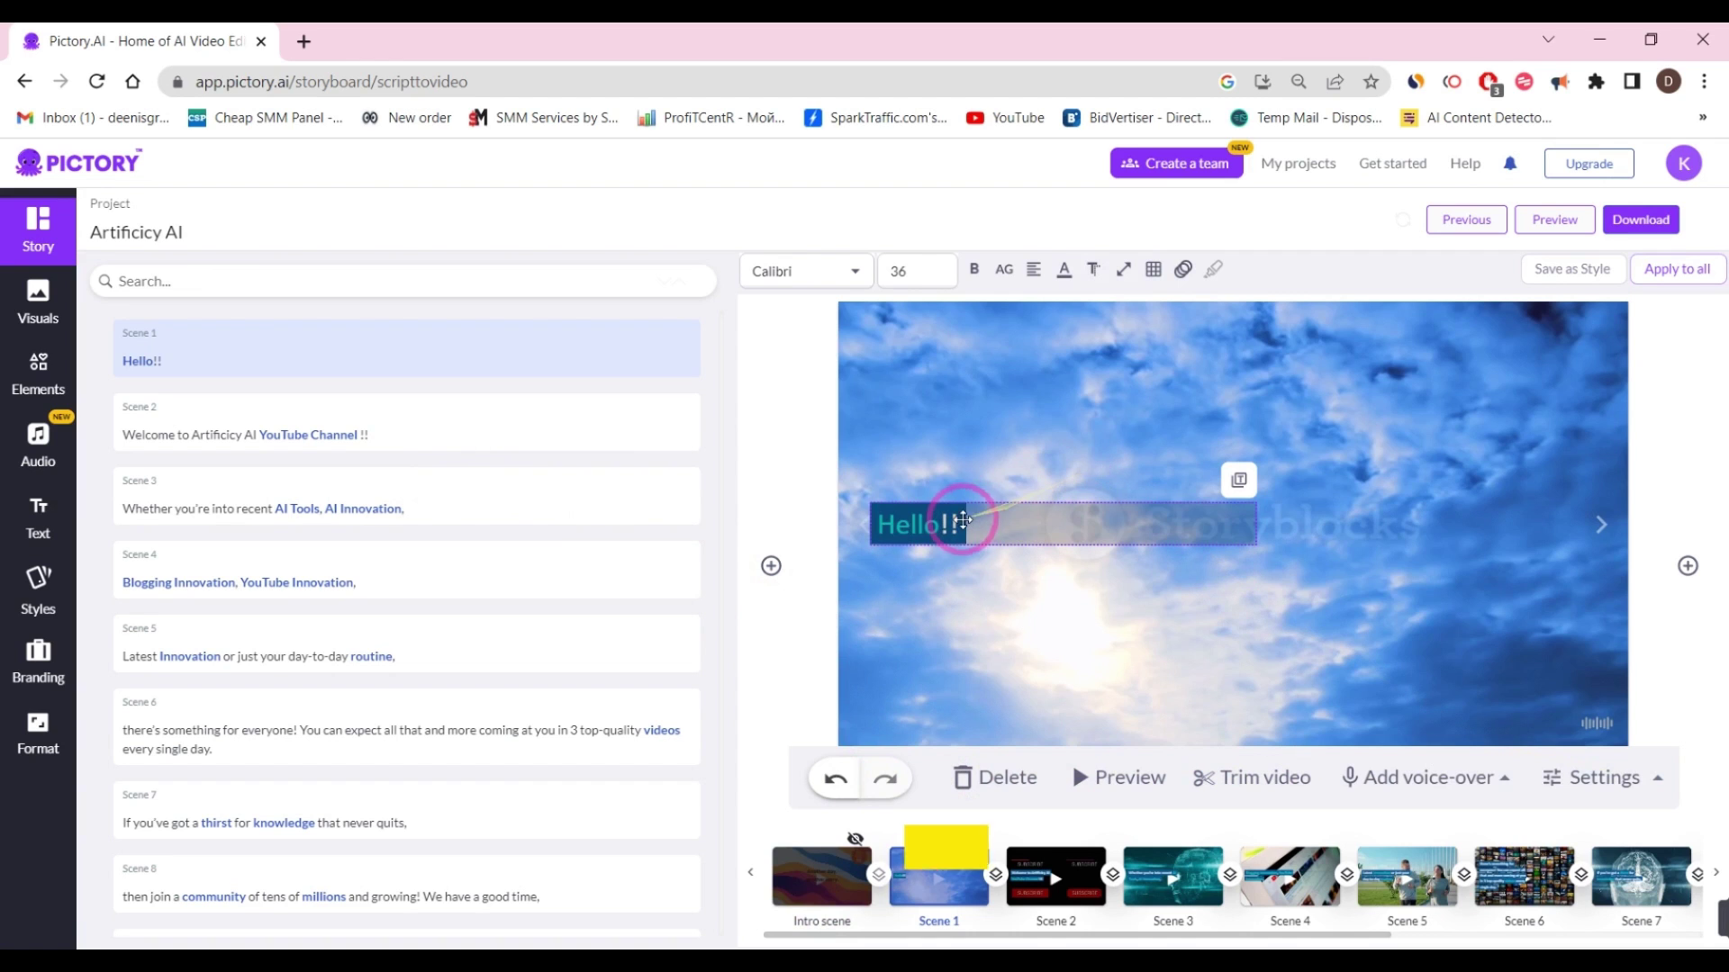
drag(908, 522, 567, 488)
Swap scene 1's sky background for the colourful 3D HELLO letters clip from the Visuals library
click(23, 317)
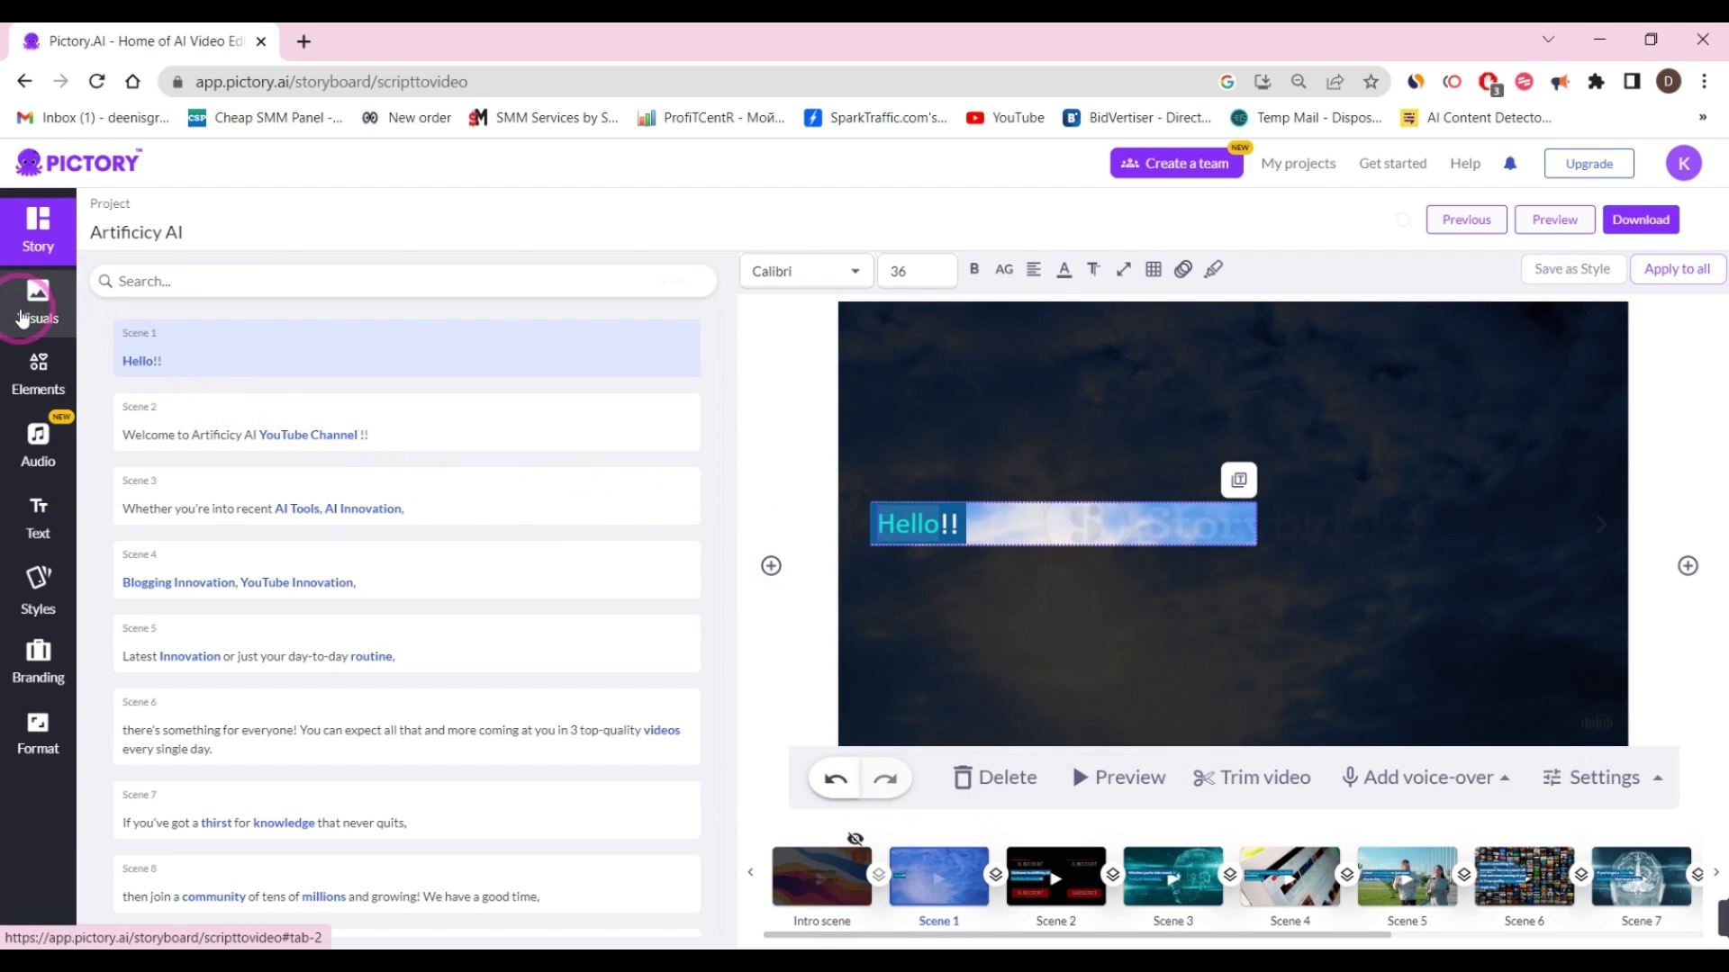
click(1034, 507)
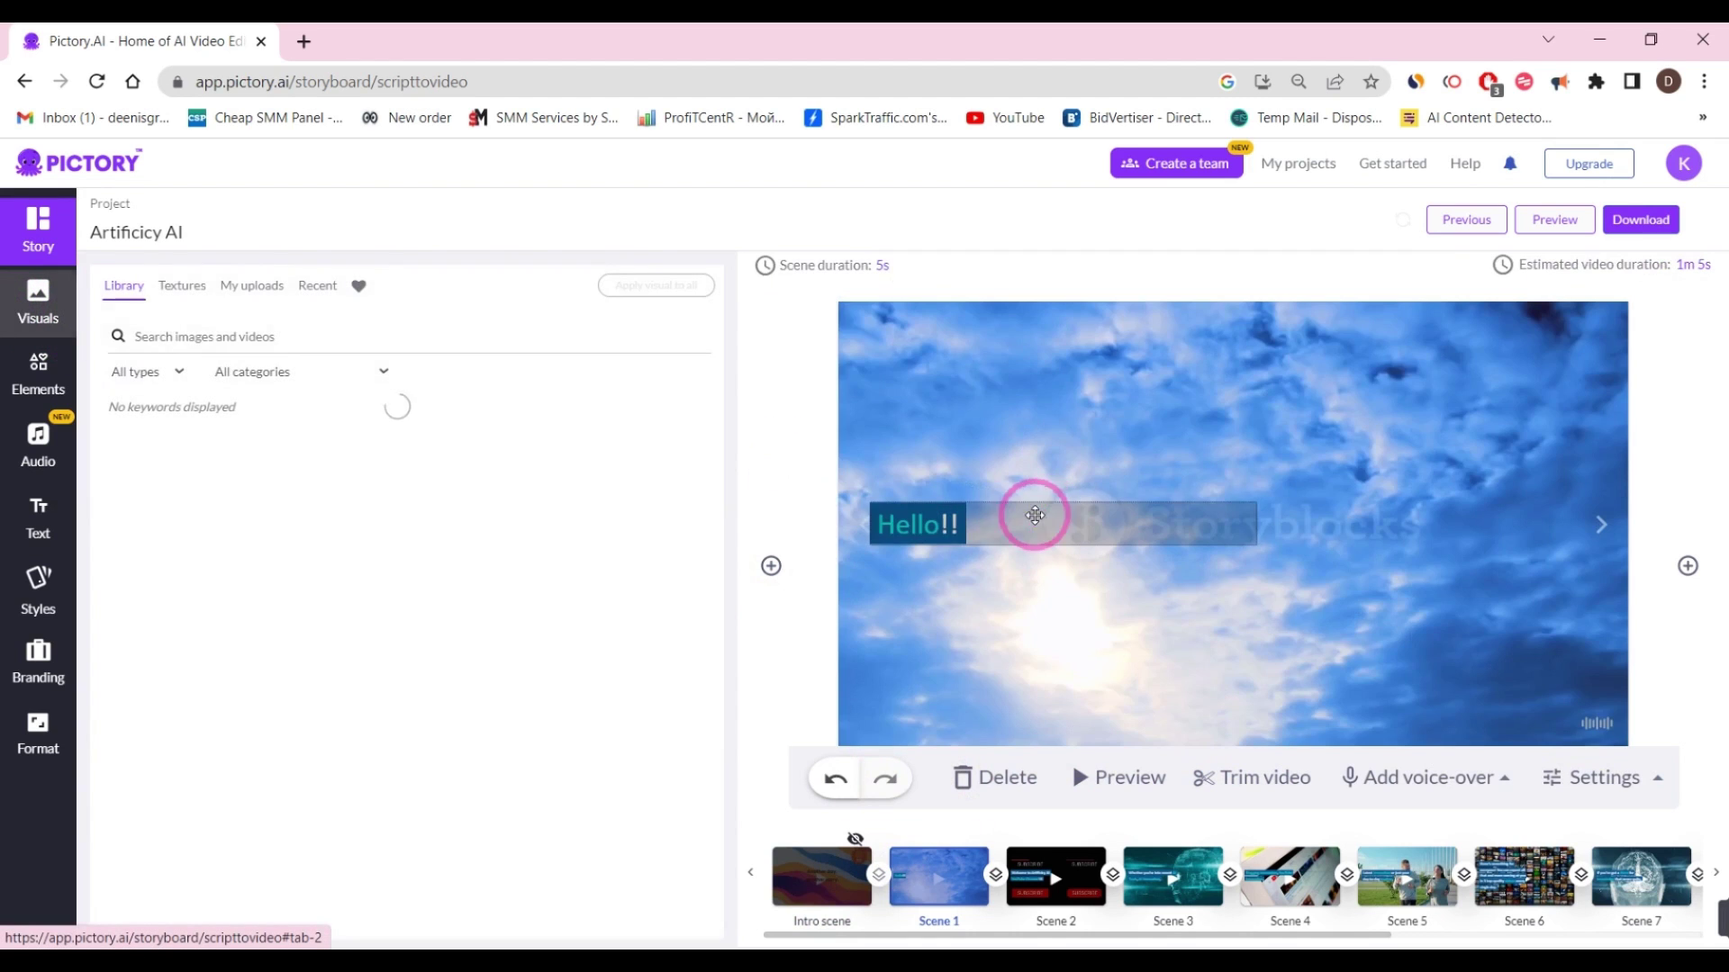
click(913, 522)
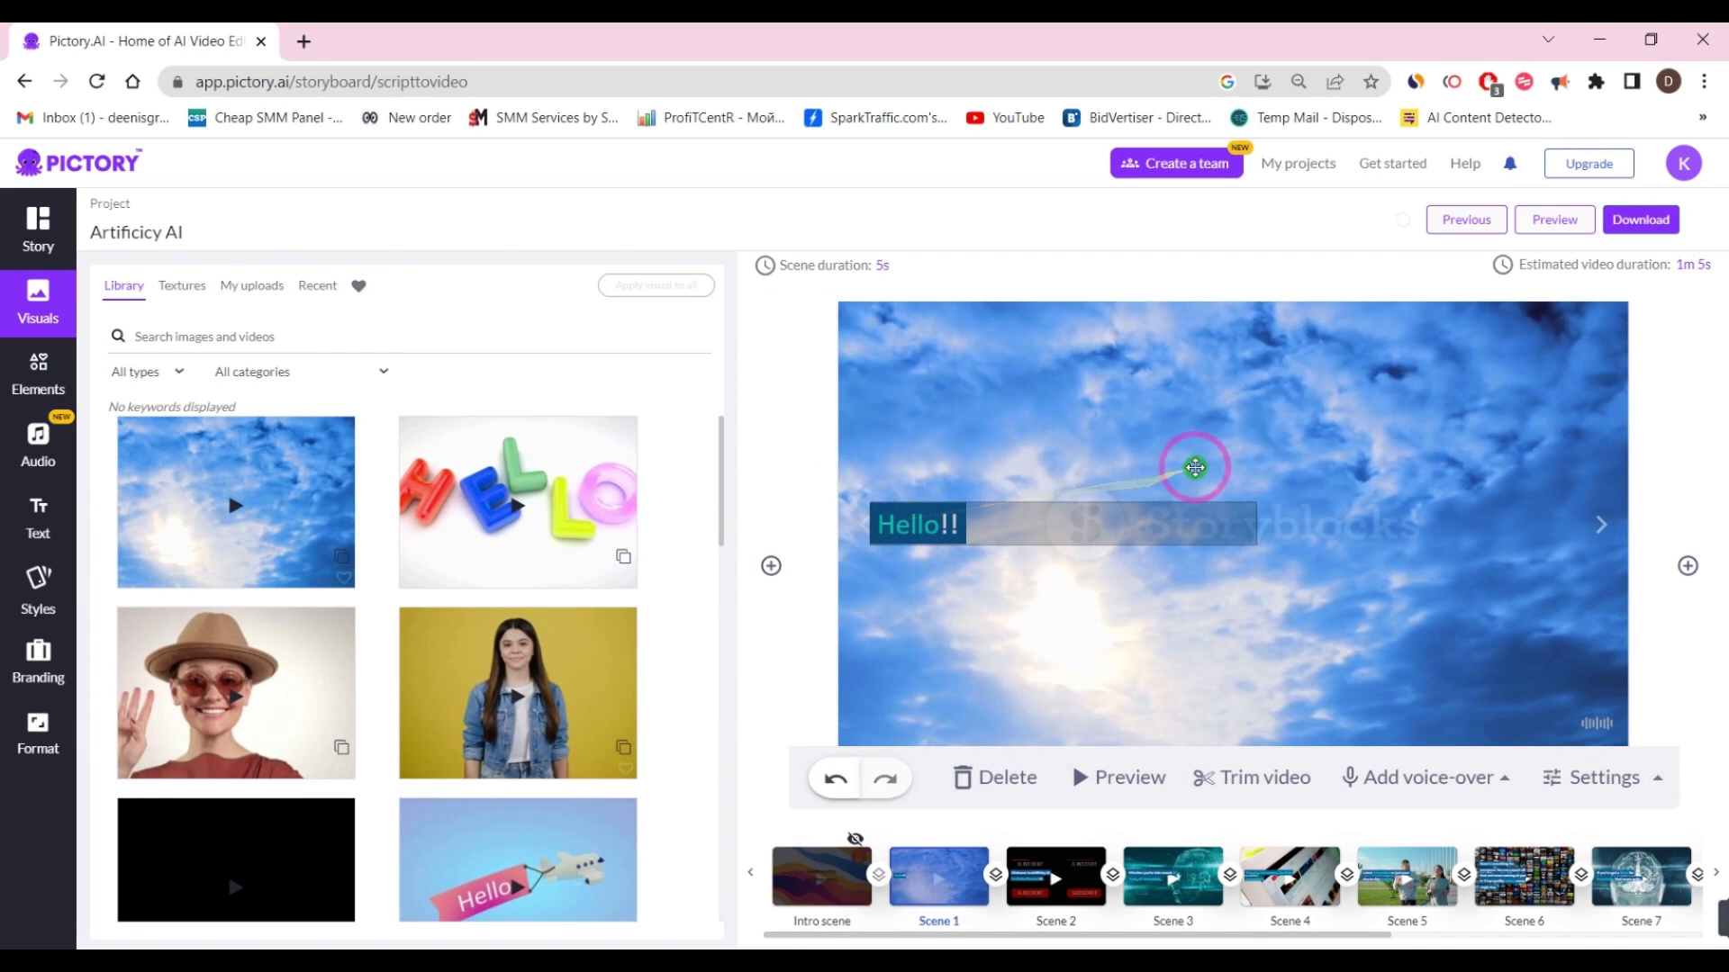
click(1195, 471)
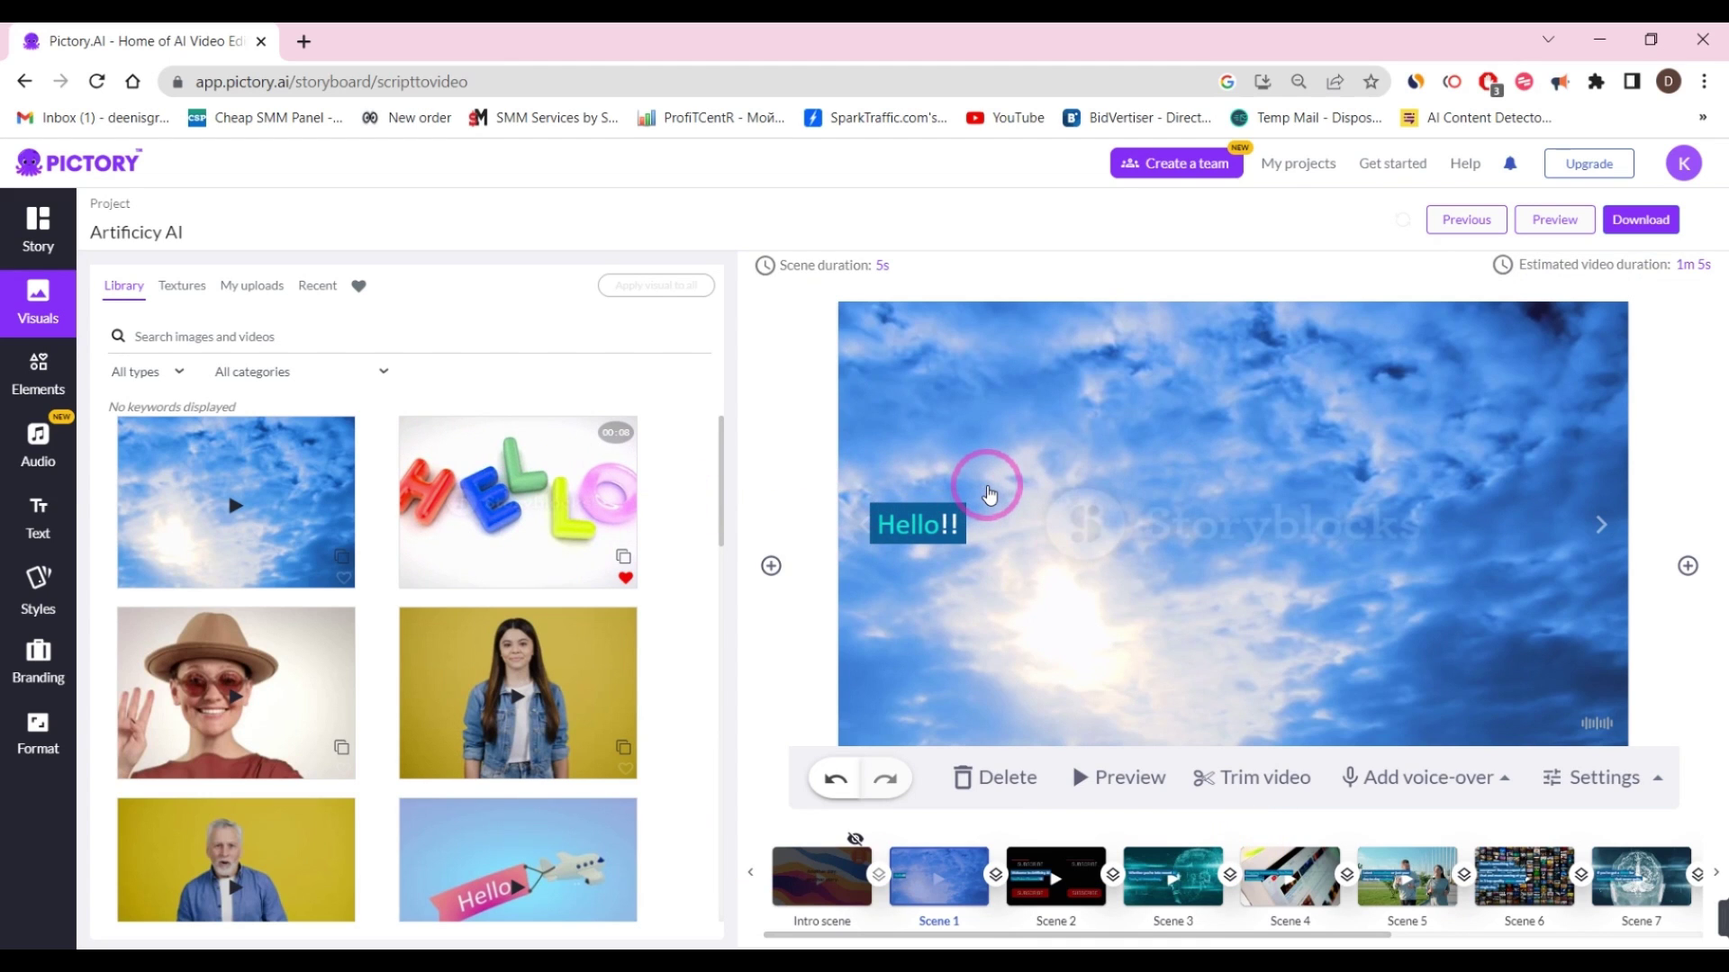
drag(988, 493, 990, 493)
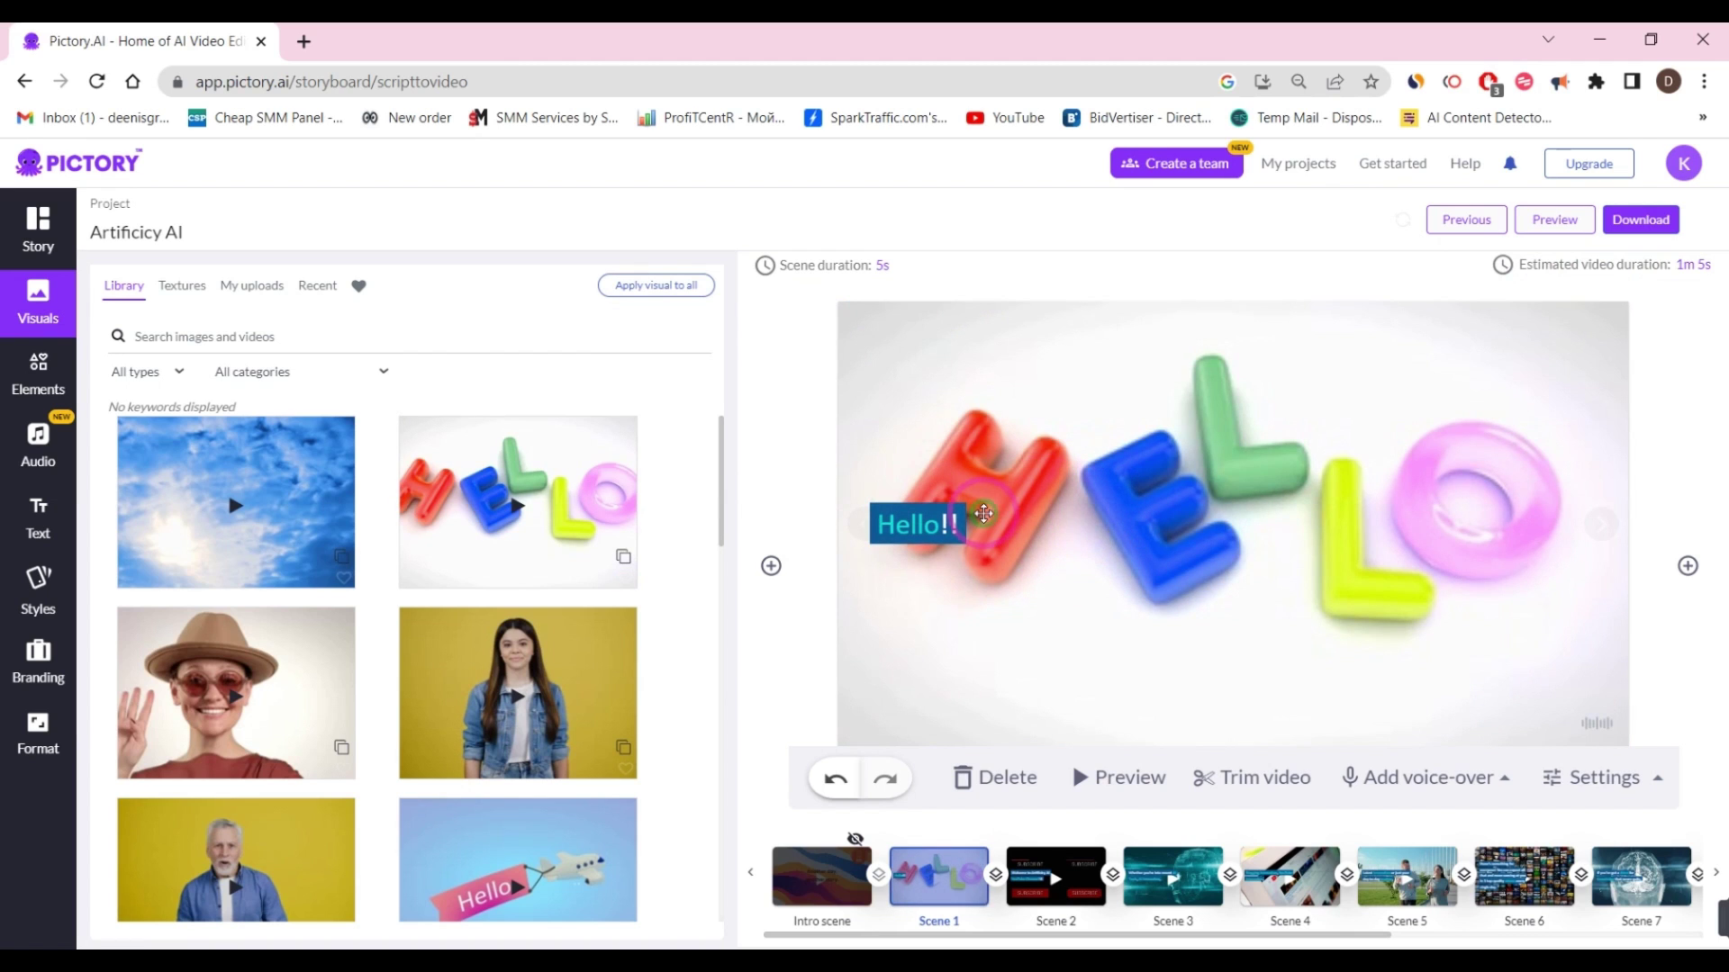
click(984, 513)
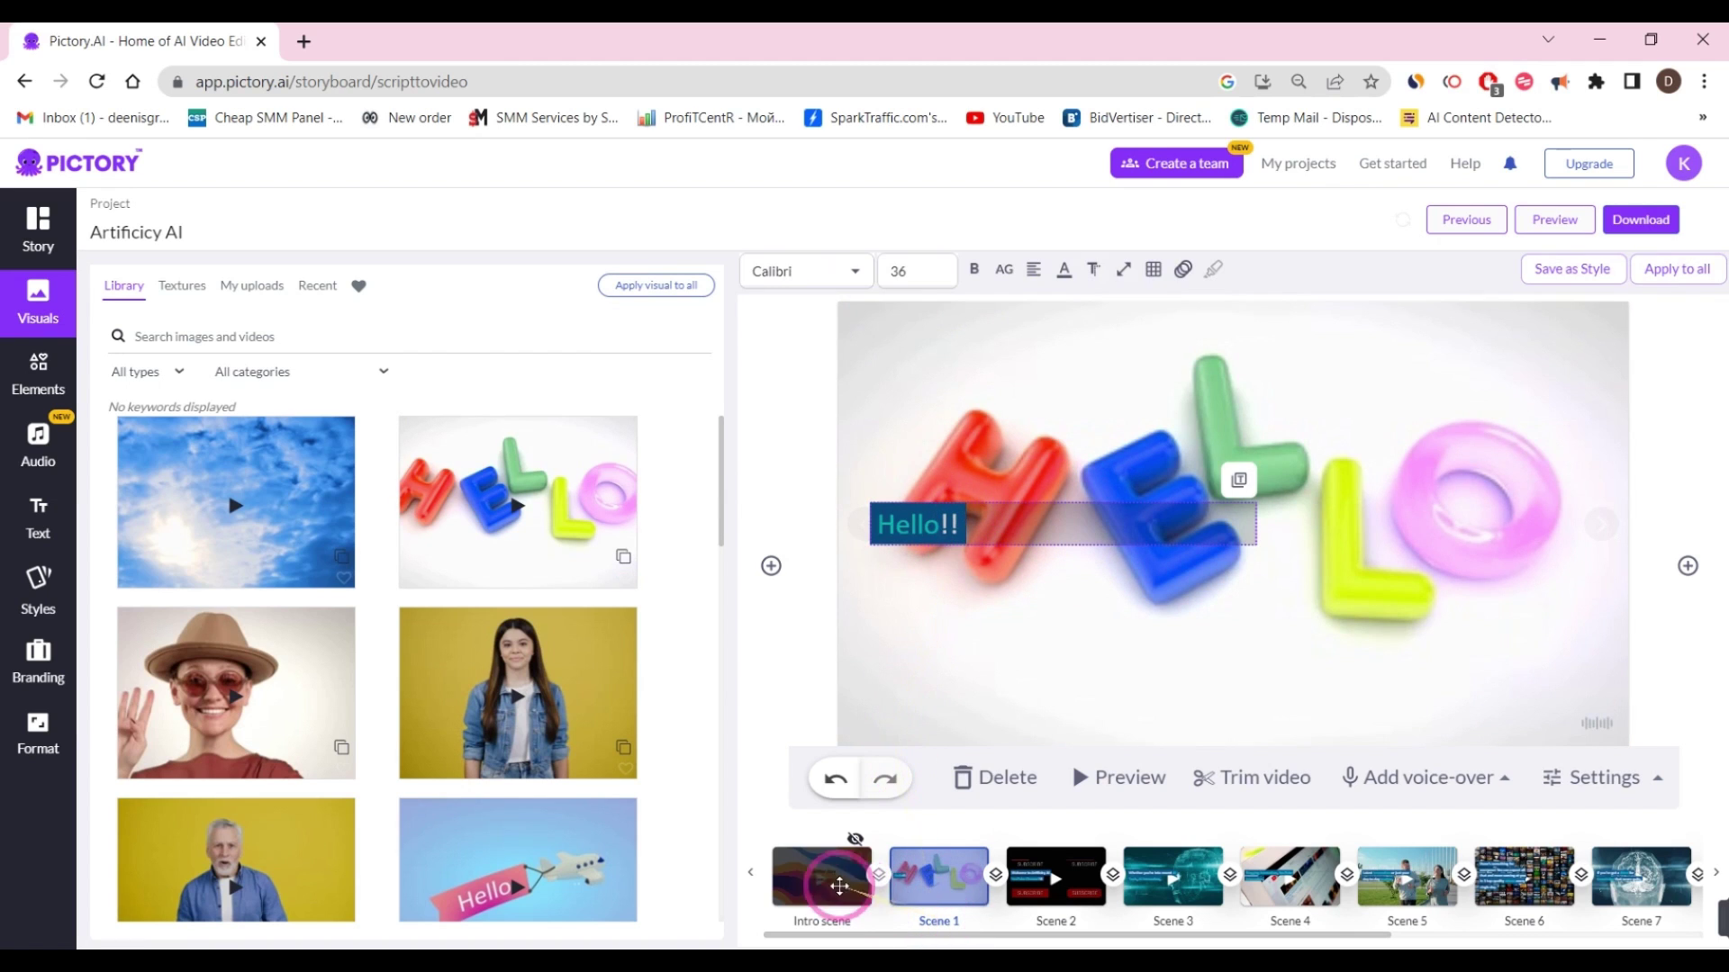
click(852, 844)
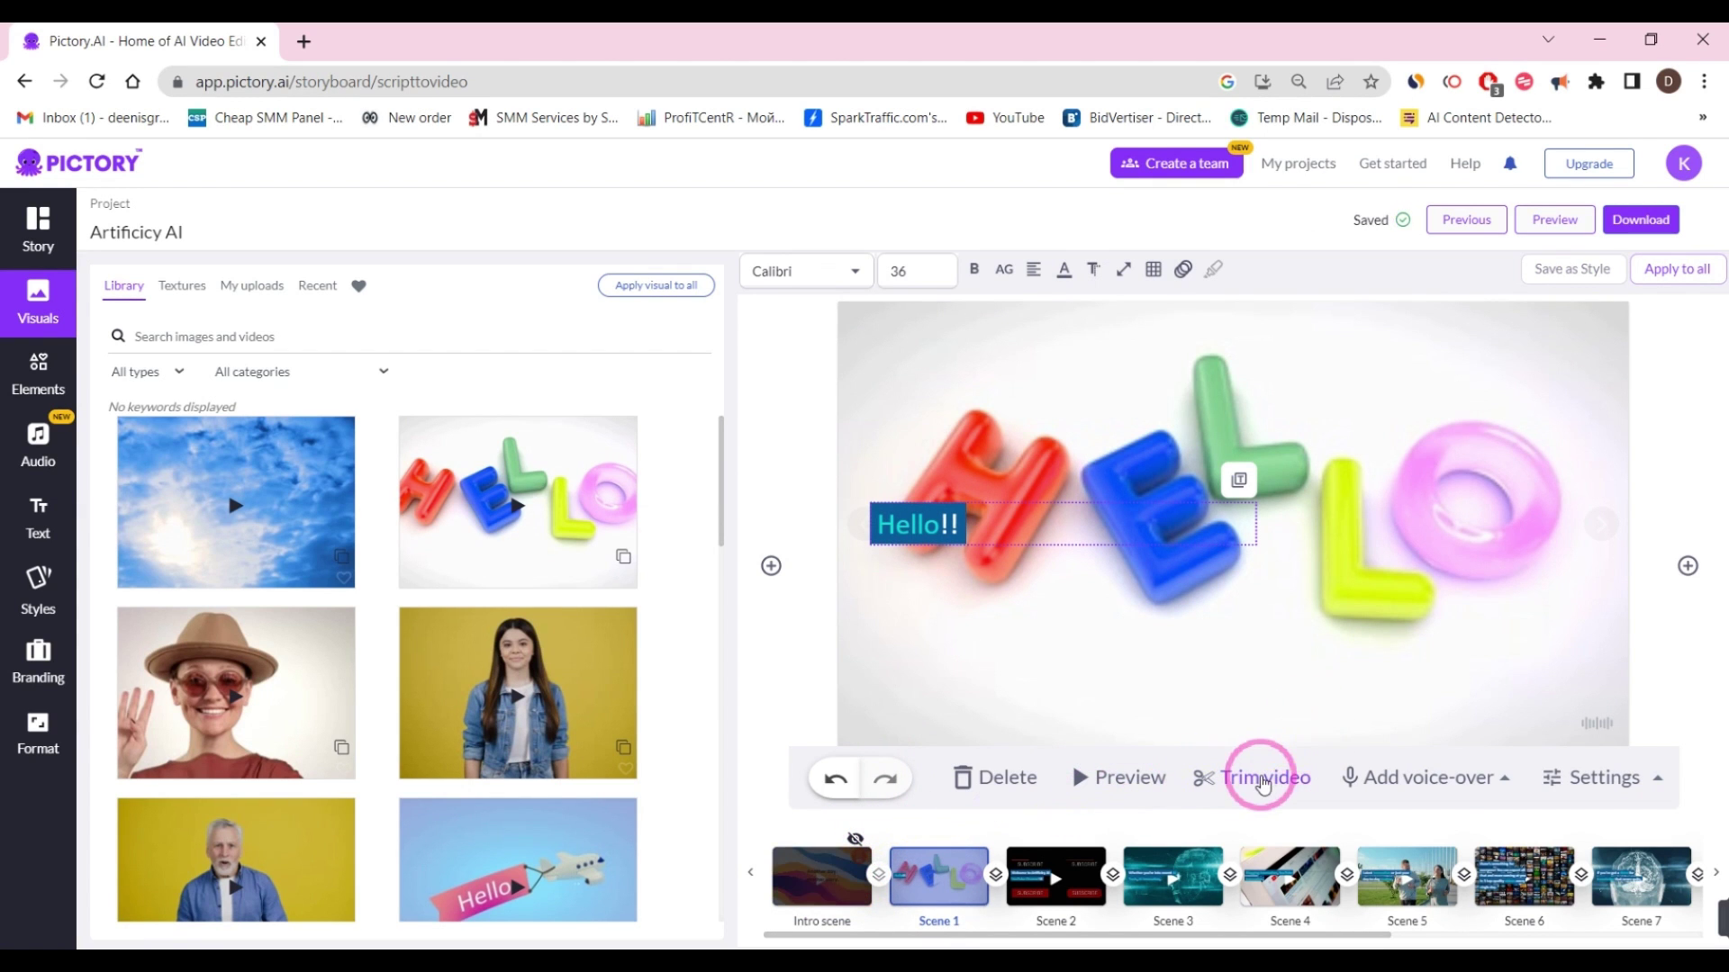
click(1444, 779)
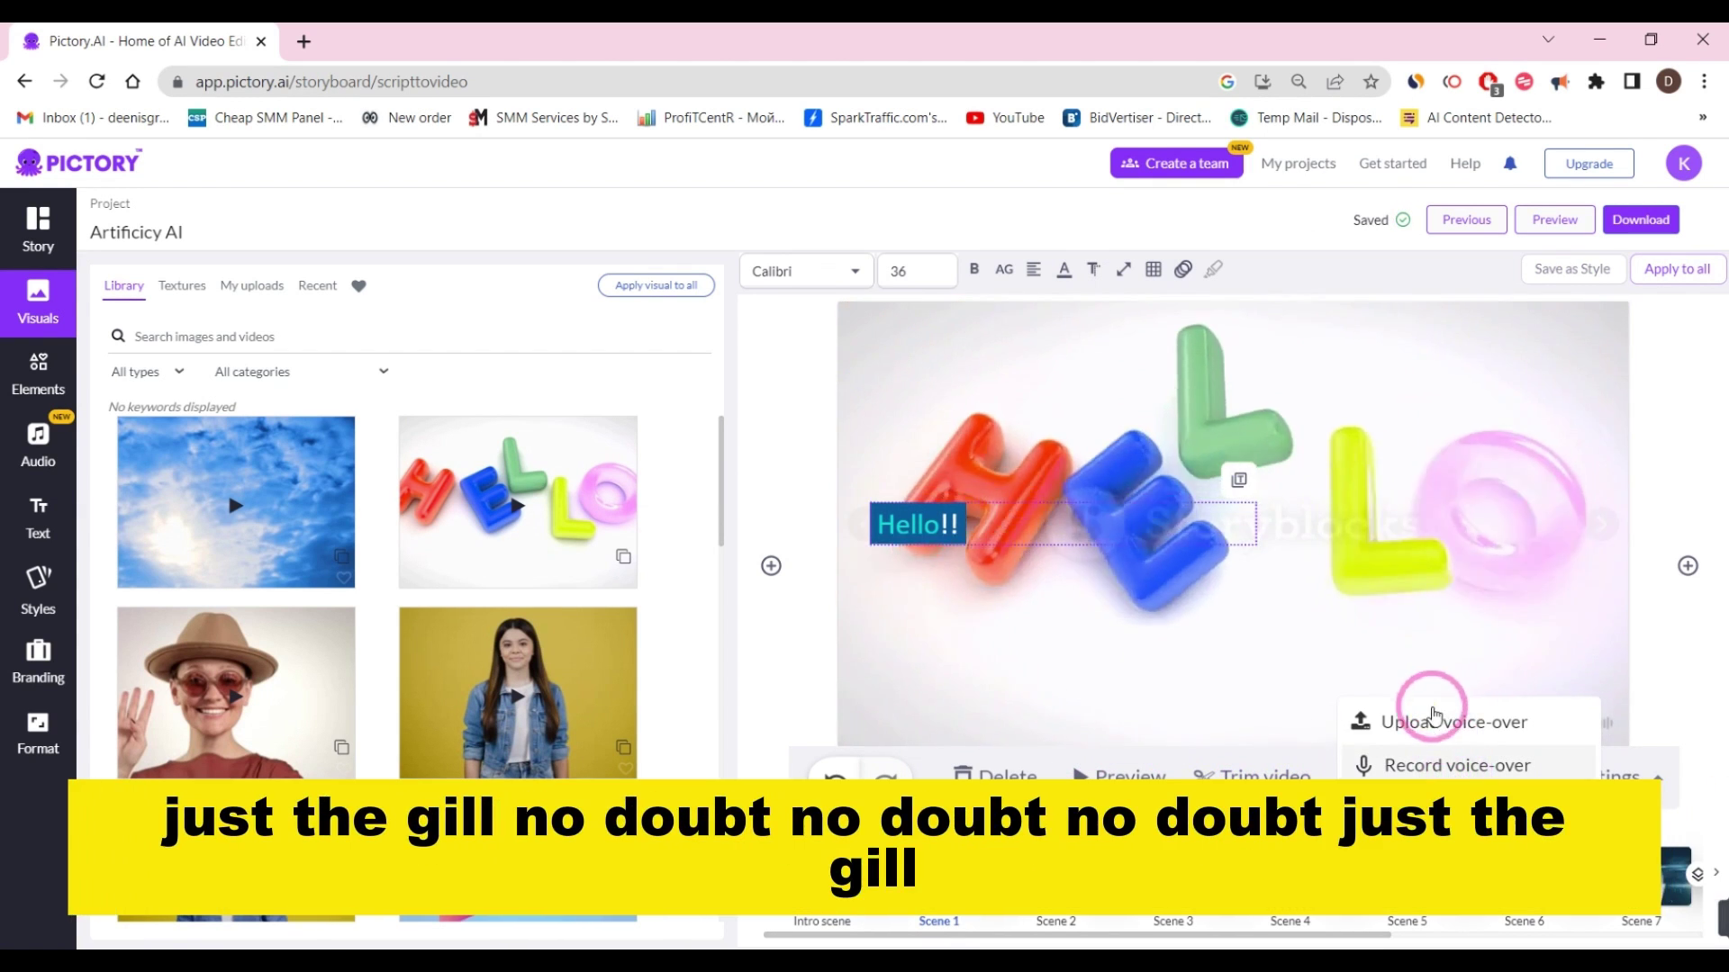
click(1426, 734)
click(1443, 765)
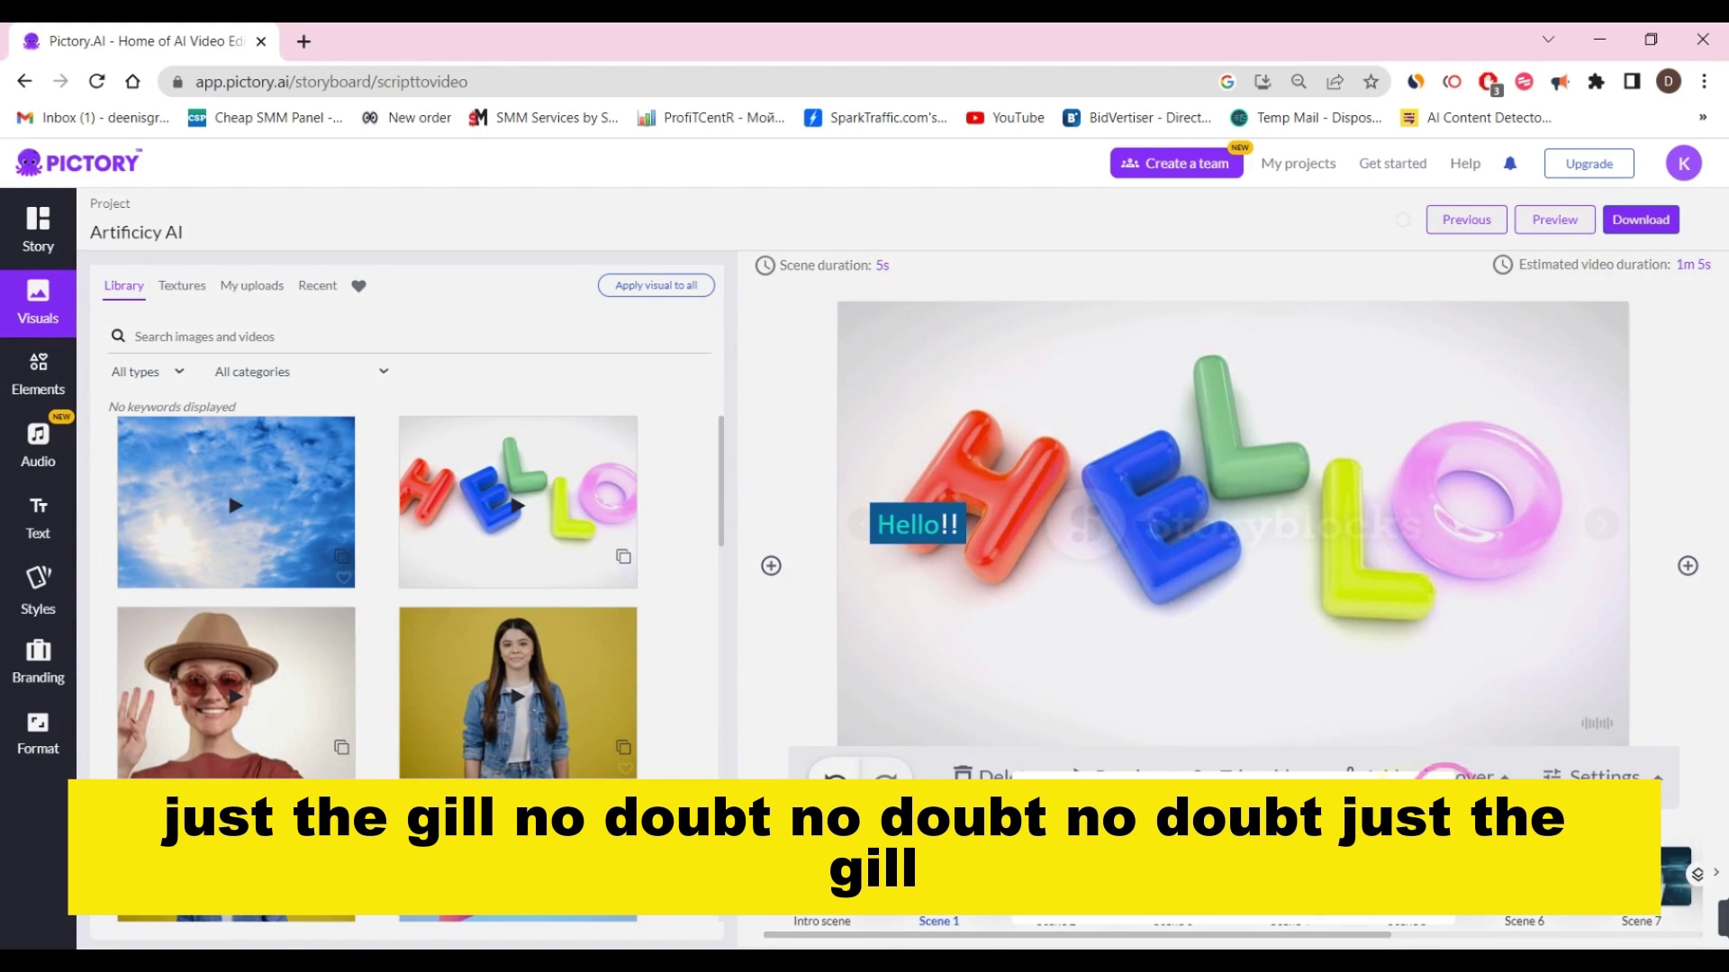
click(1426, 798)
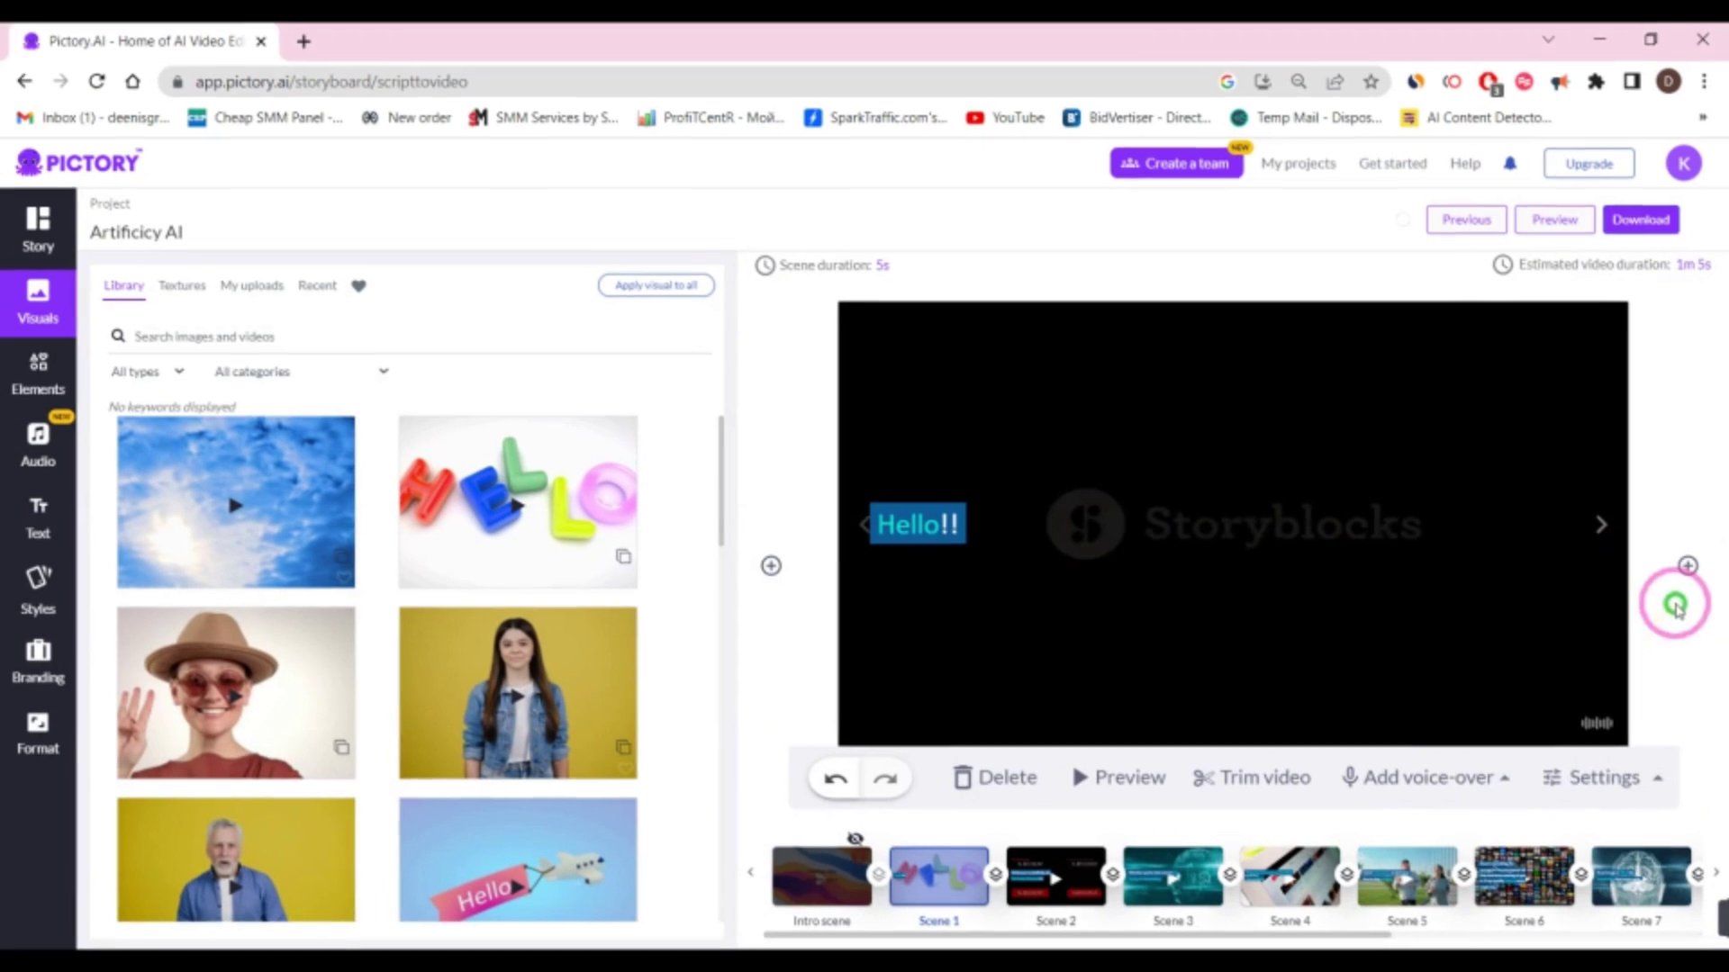
click(1631, 801)
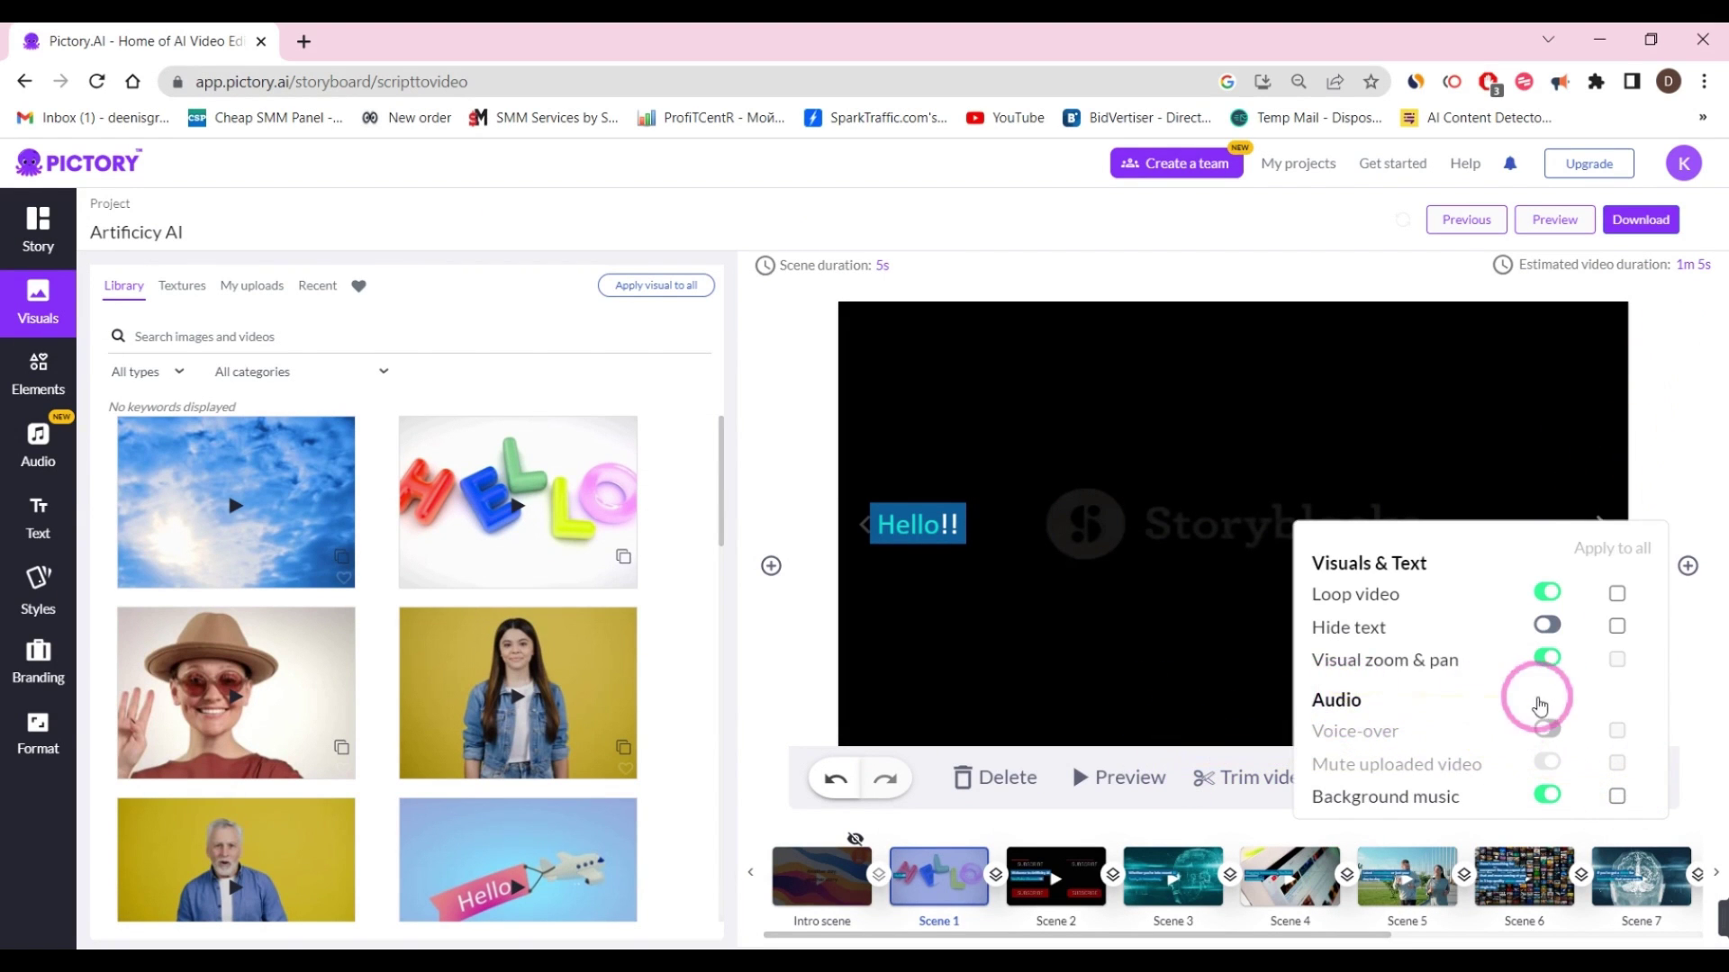
click(28, 377)
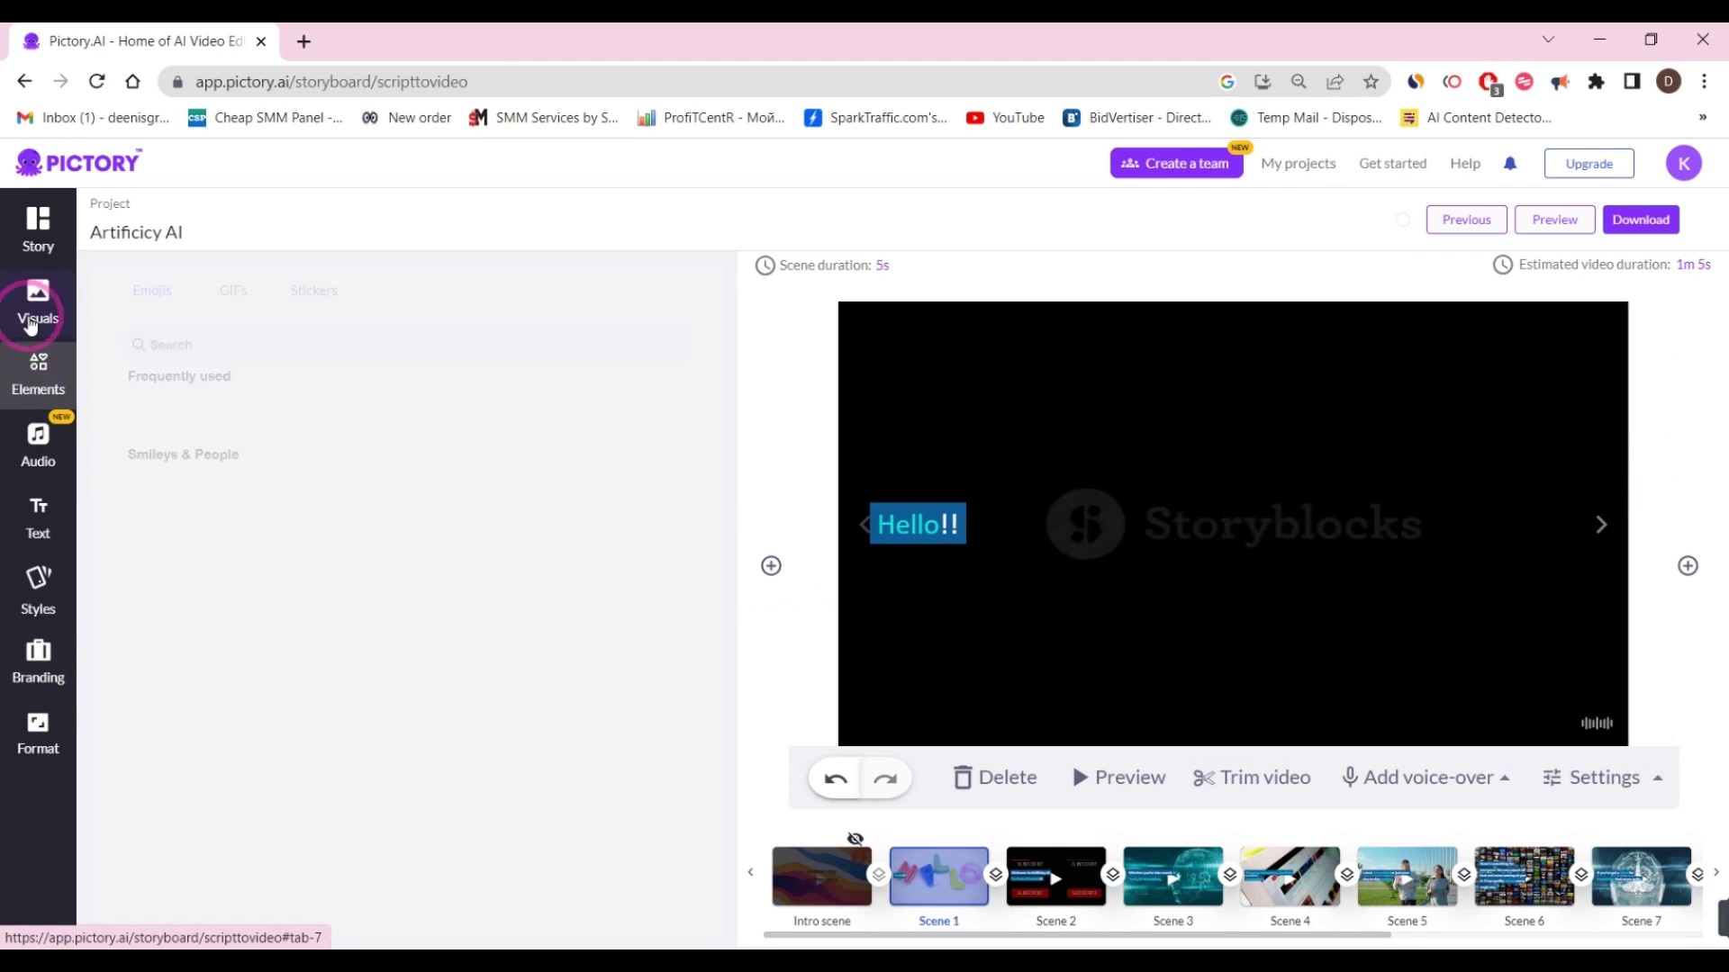
click(36, 213)
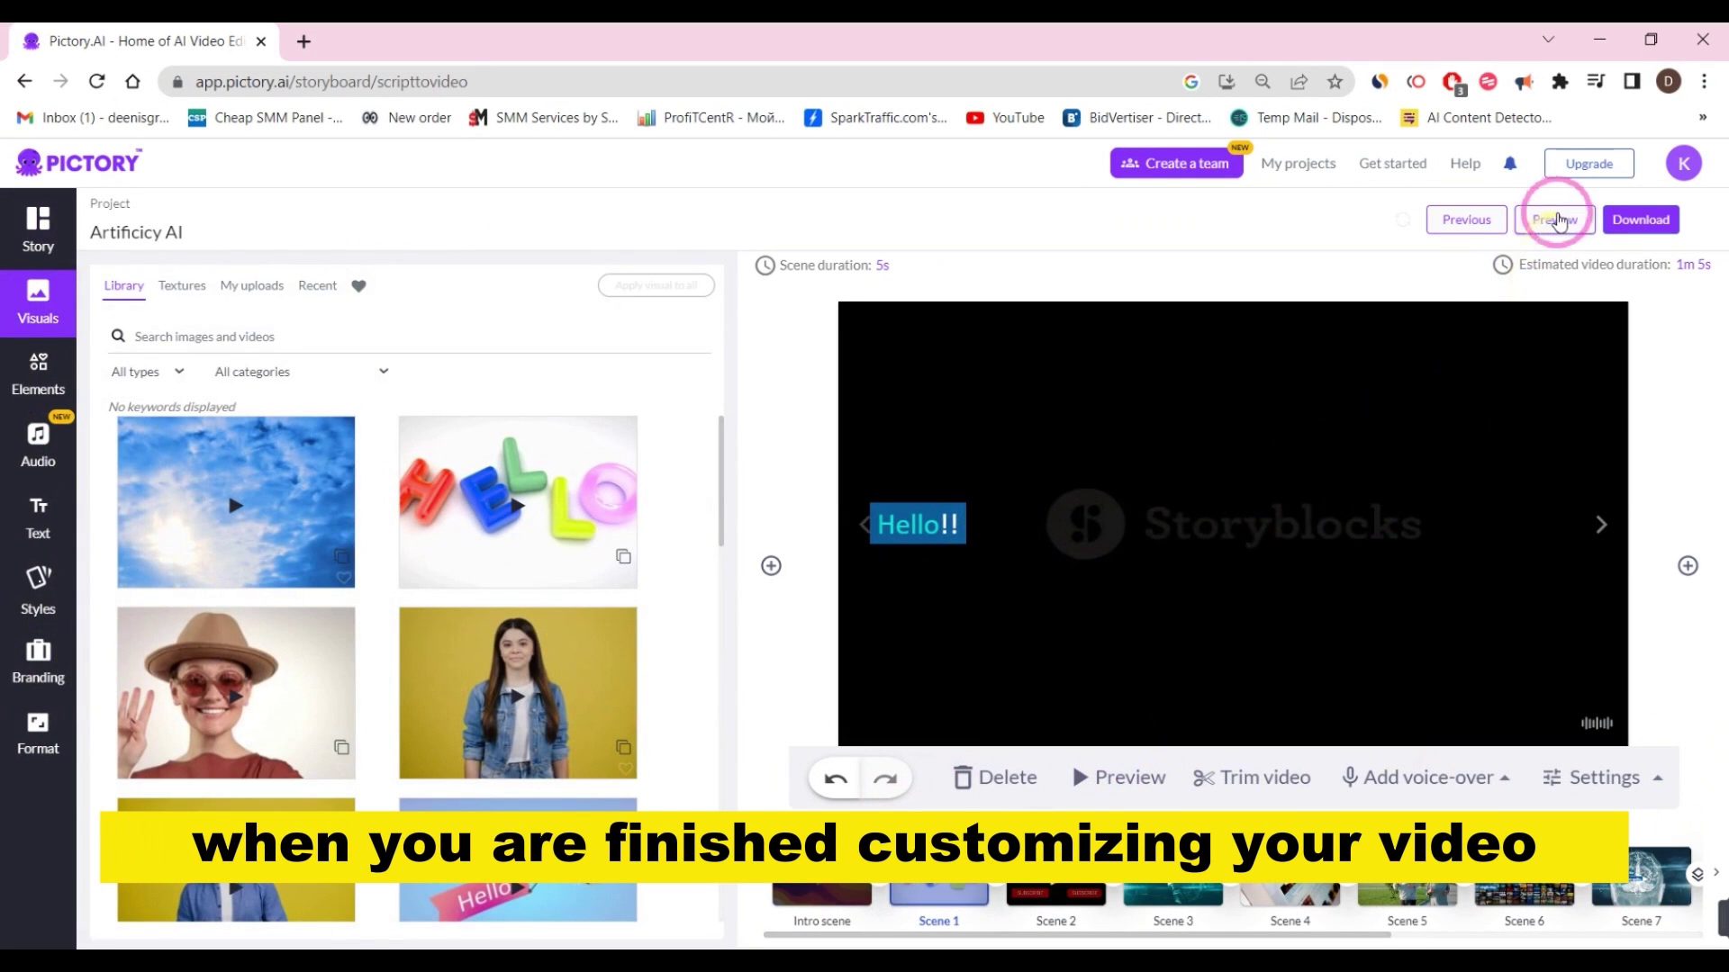
Download the Artificicy AI project as a Video
click(1677, 220)
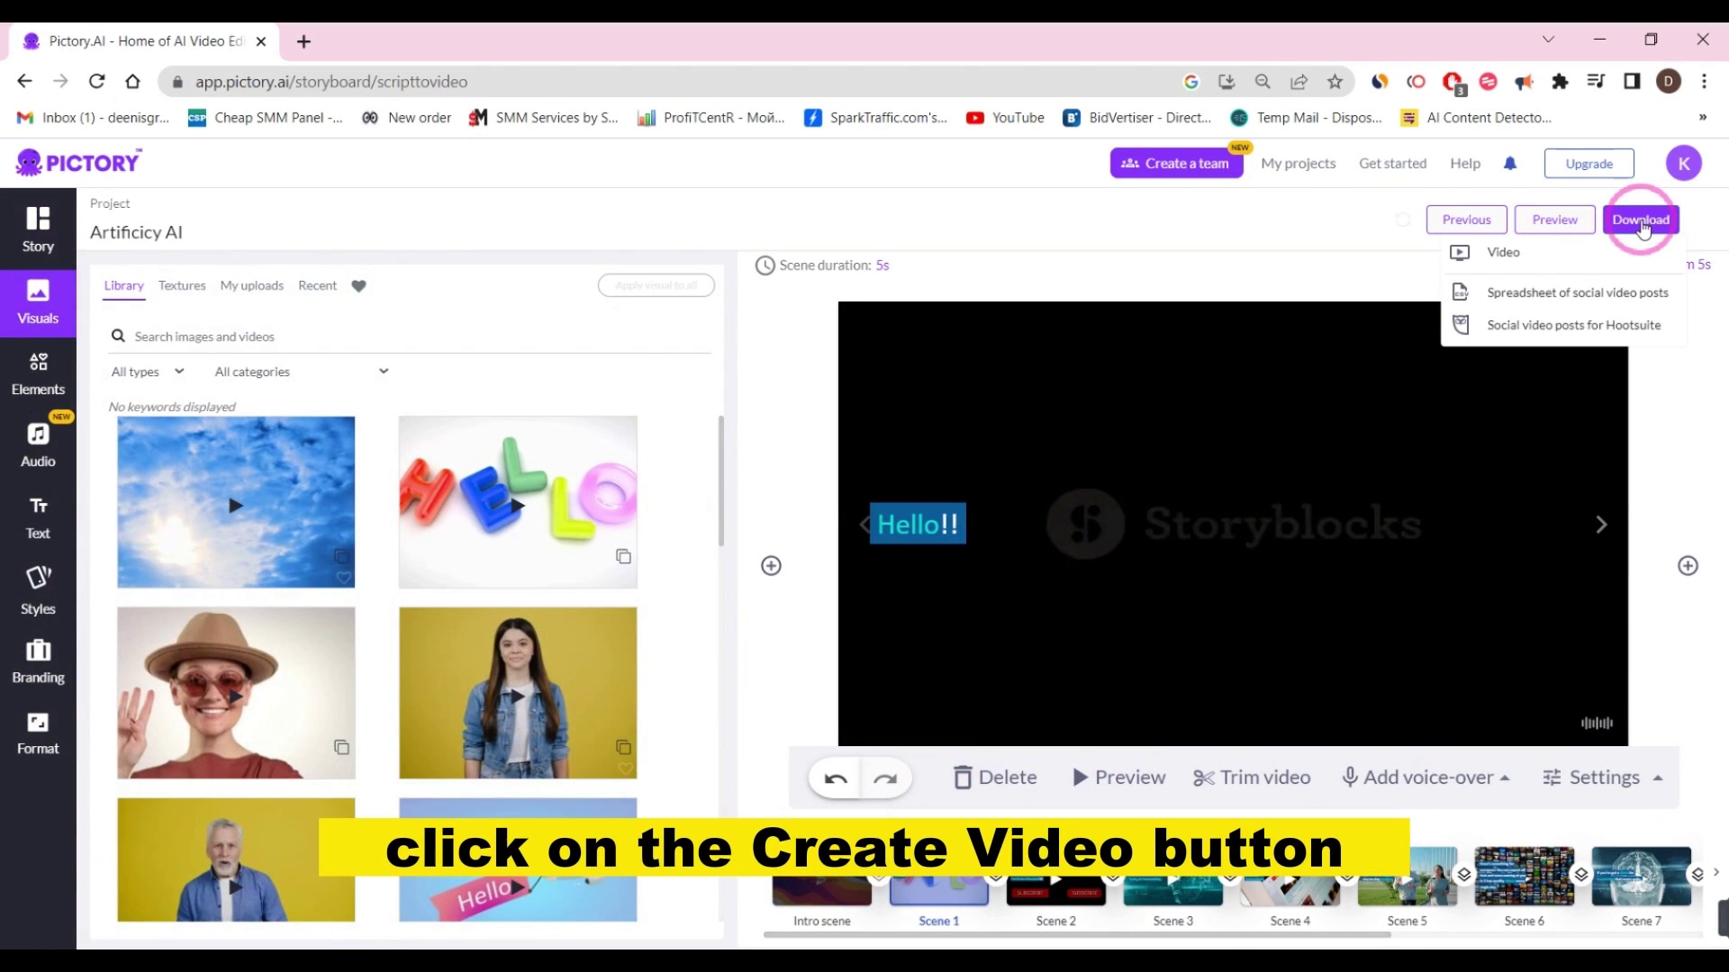
click(1603, 244)
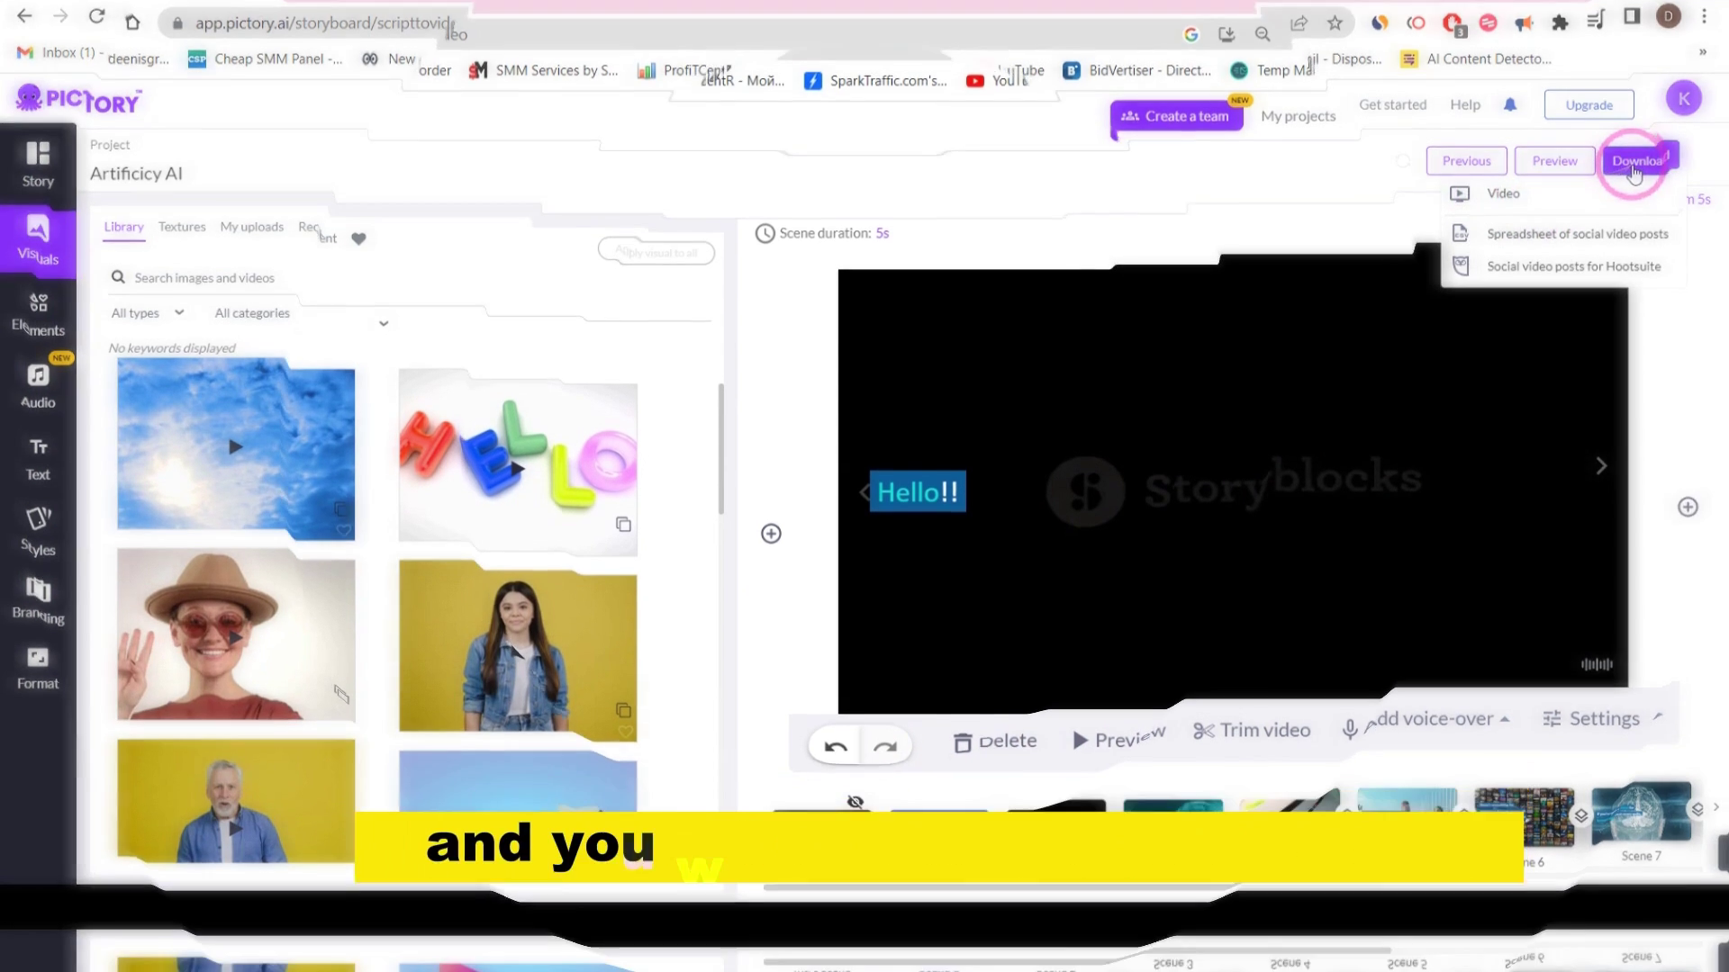